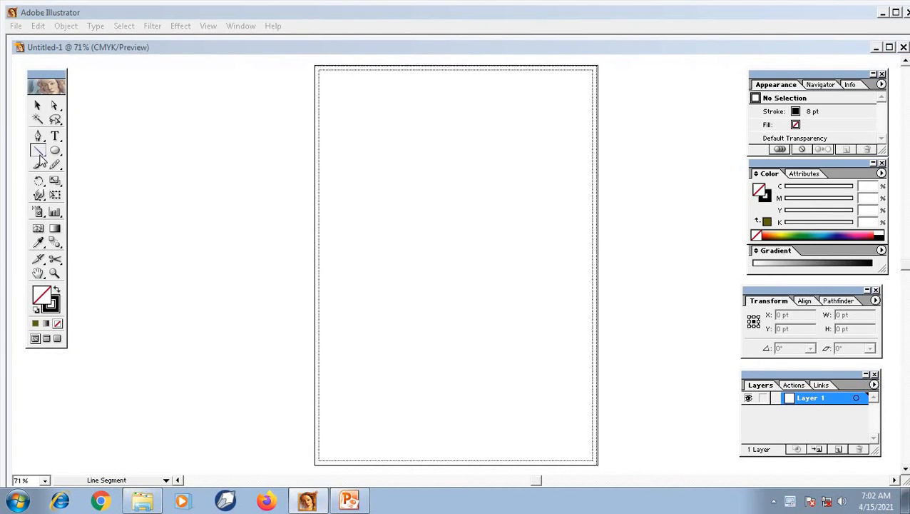
Step: Draw an open arc about 334 pt wide and 327 pt high across the middle of the artboard with the Arc tool
{"action": "left_click_drag", "start_coordinate": [39, 159], "coordinate": [67, 158]}
{"action": "left_click_drag", "start_coordinate": [387, 337], "coordinate": [545, 183]}
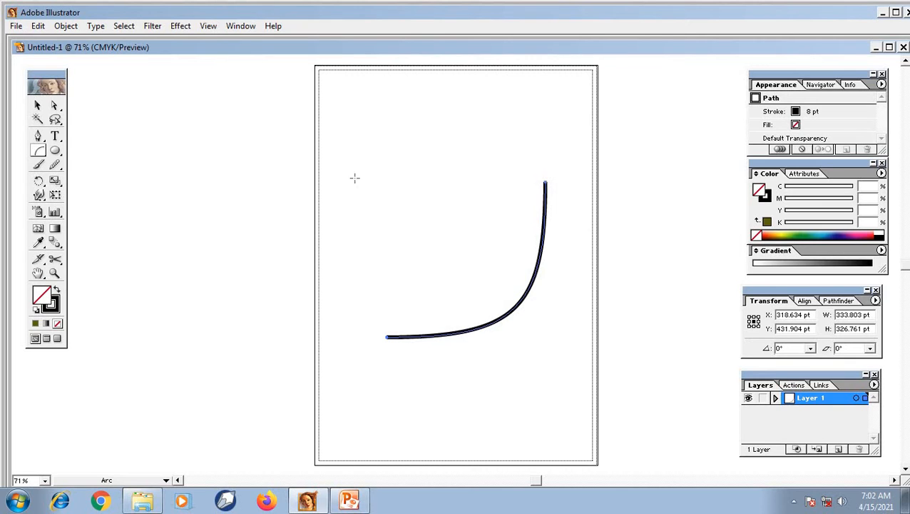
{"action": "left_click", "coordinate": [55, 151]}
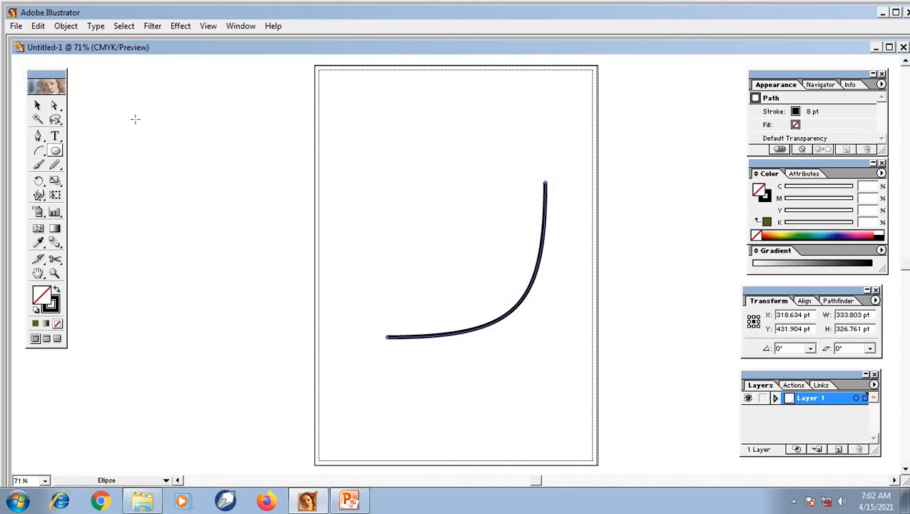
{"action": "left_click", "coordinate": [190, 174], "text": "ctrl"}
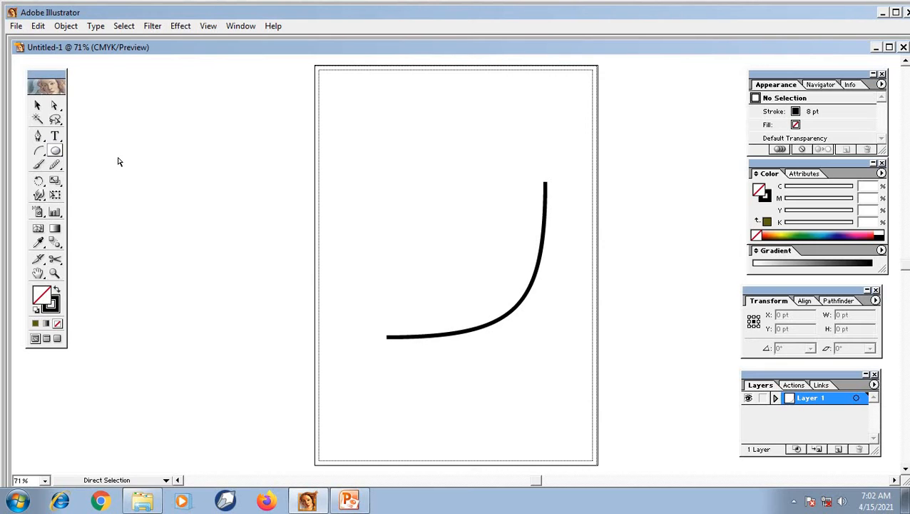
{"action": "left_click_drag", "start_coordinate": [116, 149], "coordinate": [176, 186]}
{"action": "left_click_drag", "start_coordinate": [130, 136], "coordinate": [434, 239]}
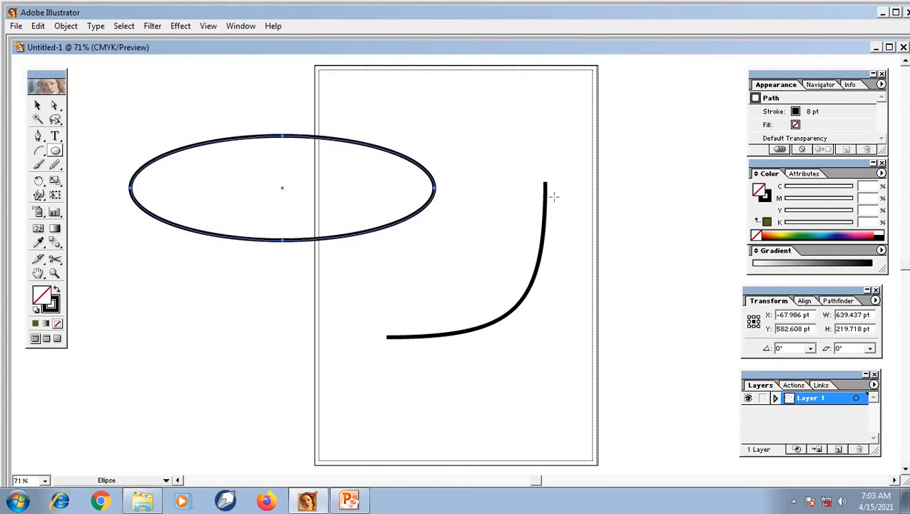
{"action": "key", "text": "Delete"}
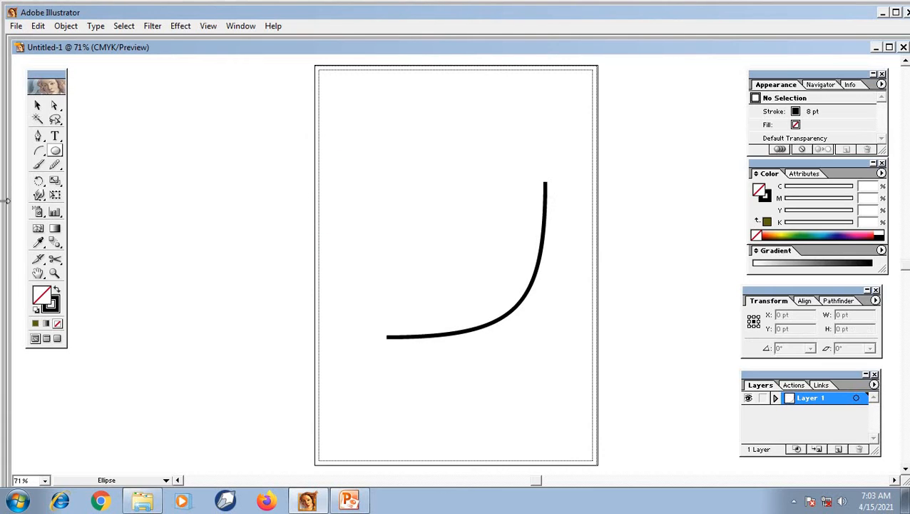
{"action": "left_click", "coordinate": [521, 248]}
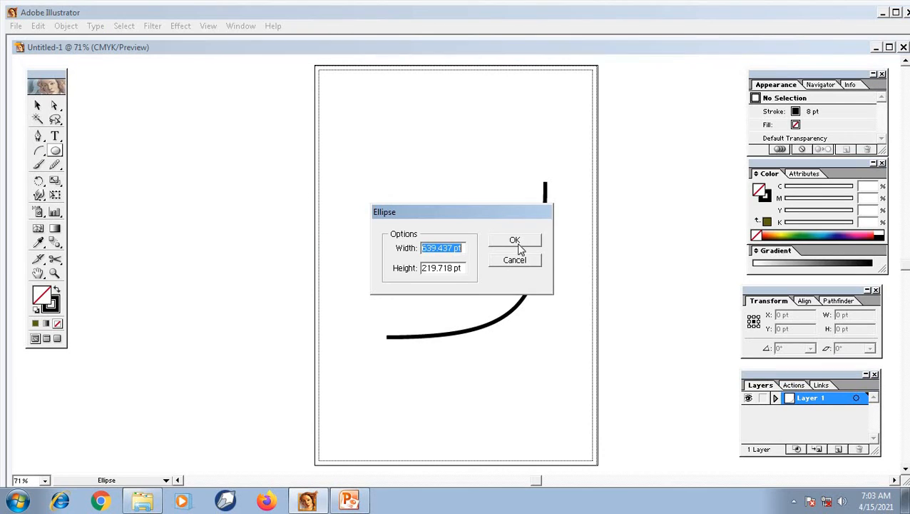
{"action": "left_click", "coordinate": [526, 261]}
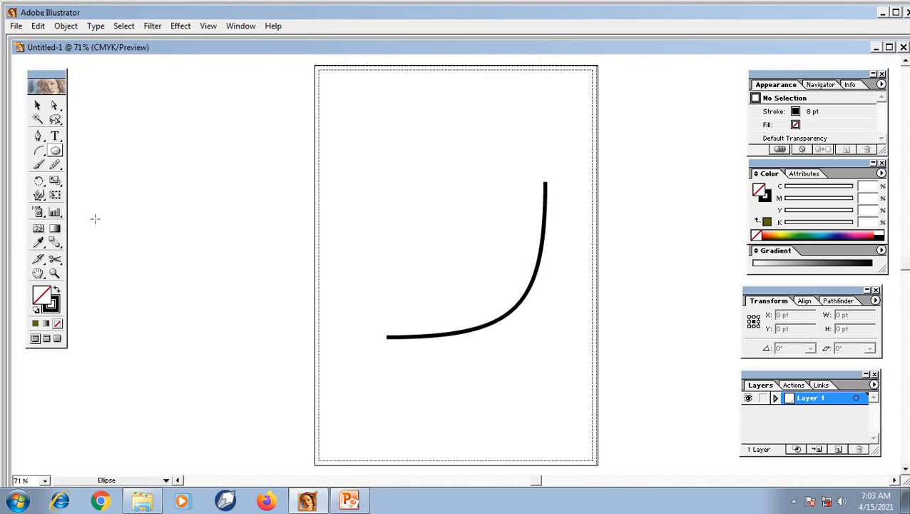
Step: Draw an arc about 227 pt wide and 200 pt high beside the artboard, repeatedly raising and lowering its slope while drawing
{"action": "left_click", "coordinate": [39, 152]}
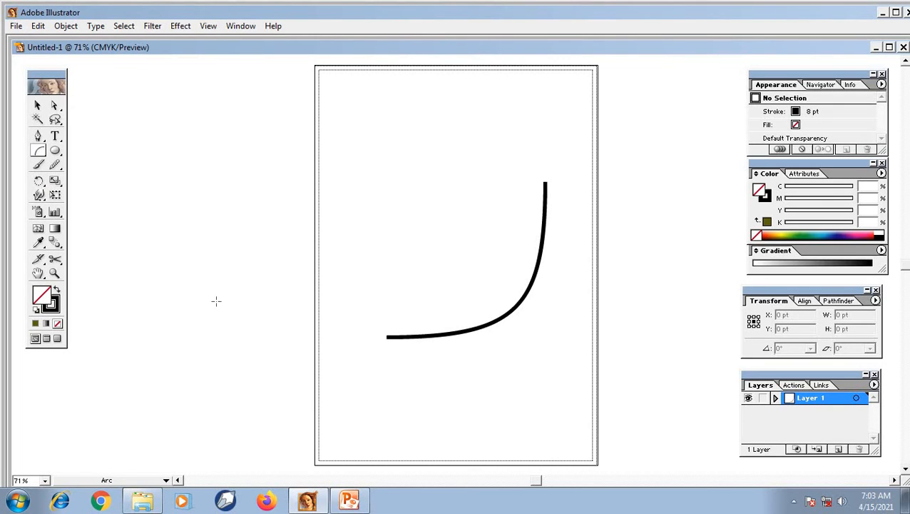
{"action": "left_click_drag", "start_coordinate": [216, 300], "coordinate": [108, 206]}
{"action": "key", "text": "Down"}
{"action": "key", "text": "Down"}
{"action": "key", "text": "Down"}
{"action": "key", "text": "Down"}
{"action": "left_click_drag", "start_coordinate": [108, 207], "coordinate": [108, 206]}
{"action": "key", "text": "Up"}
{"action": "key", "text": "Up"}
{"action": "key", "text": "Up"}
{"action": "key", "text": "Up"}
{"action": "key", "text": "Up"}
{"action": "key", "text": "Up"}
{"action": "key", "text": "Down"}
{"action": "key", "text": "Down"}
{"action": "key", "text": "Down"}
{"action": "key", "text": "Down"}
{"action": "key", "text": "Down"}
{"action": "key", "text": "Down"}
{"action": "key", "text": "Down"}
{"action": "key", "text": "Down"}
{"action": "key", "text": "Up"}
{"action": "key", "text": "Up"}
{"action": "key", "text": "Up"}
{"action": "key", "text": "Up"}
{"action": "key", "text": "Up"}
{"action": "key", "text": "Up"}
{"action": "key", "text": "Up"}
{"action": "key", "text": "Up"}
{"action": "key", "text": "Up"}
{"action": "key", "text": "Up"}
{"action": "key", "text": "Up"}
{"action": "key", "text": "Up"}
{"action": "key", "text": "Up"}
{"action": "key", "text": "Up"}
{"action": "key", "text": "Down"}
{"action": "key", "text": "Down"}
{"action": "key", "text": "Down"}
{"action": "key", "text": "Down"}
{"action": "key", "text": "Down"}
{"action": "key", "text": "Down"}
{"action": "key", "text": "Down"}
{"action": "key", "text": "Down"}
{"action": "left_click_drag", "start_coordinate": [109, 206], "coordinate": [109, 206]}
{"action": "key", "text": "Up"}
{"action": "key", "text": "Up"}
{"action": "key", "text": "Up"}
{"action": "key", "text": "Up"}
{"action": "key", "text": "Up"}
{"action": "key", "text": "Up"}
{"action": "key", "text": "Down"}
{"action": "key", "text": "Down"}
{"action": "key", "text": "Down"}
{"action": "key", "text": "Down"}
{"action": "left_click_drag", "start_coordinate": [109, 206], "coordinate": [108, 206]}
{"action": "key", "text": "Down"}
{"action": "key", "text": "Down"}
{"action": "key", "text": "Down"}
{"action": "key", "text": "Down"}
{"action": "key", "text": "Down"}
{"action": "key", "text": "Down"}
{"action": "key", "text": "Down"}
{"action": "key", "text": "Down"}
{"action": "key", "text": "Down"}
{"action": "key", "text": "Down"}
{"action": "key", "text": "Down"}
{"action": "key", "text": "Down"}
{"action": "key", "text": "Up"}
{"action": "key", "text": "Up"}
{"action": "key", "text": "Up"}
{"action": "key", "text": "Up"}
{"action": "key", "text": "Up"}
{"action": "key", "text": "Up"}
Step: Toggle the arc being drawn between concave and convex, flip it about its starting point, and finish it
{"action": "left_click_drag", "start_coordinate": [108, 207], "coordinate": [108, 207]}
{"action": "key", "text": "x"}
{"action": "key", "text": "x"}
{"action": "left_click_drag", "start_coordinate": [108, 206], "coordinate": [108, 207]}
{"action": "key", "text": "x"}
{"action": "key", "text": "x"}
{"action": "key", "text": "x"}
{"action": "key", "text": "x"}
{"action": "key", "text": "x"}
{"action": "key", "text": "x"}
{"action": "key", "text": "f"}
{"action": "left_click_drag", "start_coordinate": [109, 207], "coordinate": [109, 206]}
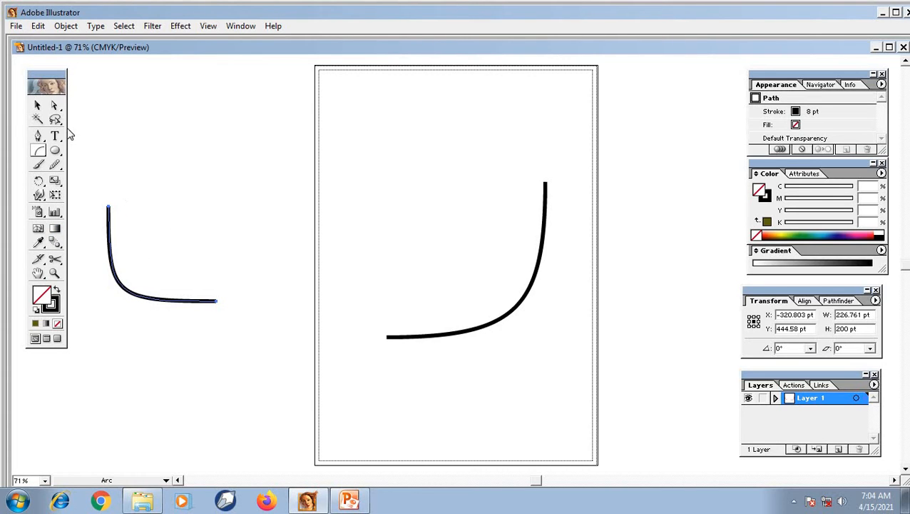
Step: Select both arcs and delete them from the document
{"action": "key", "text": "ctrl+a"}
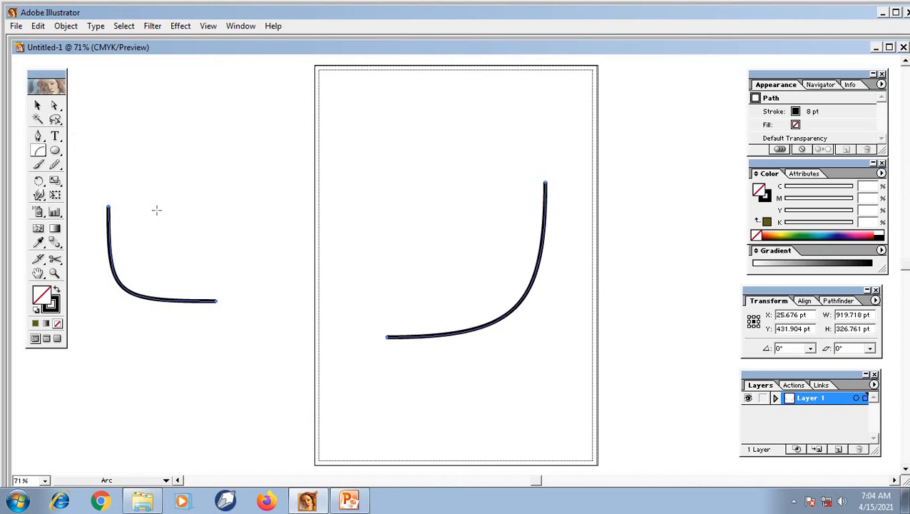
{"action": "key", "text": "Delete"}
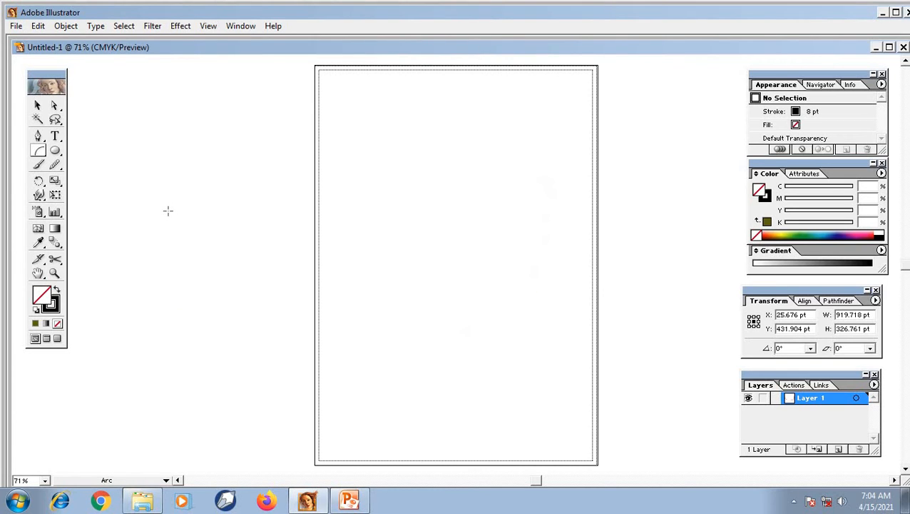
Step: Create an opened arc with an X-axis length of 500 pt and a Y-axis length of 500 pt, starting on the artboard
{"action": "left_click", "coordinate": [38, 152]}
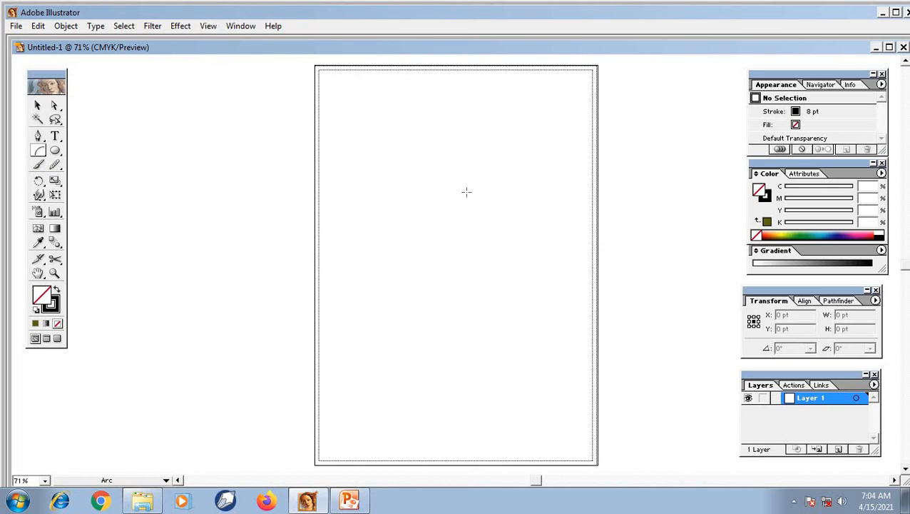
{"action": "left_click", "coordinate": [519, 255]}
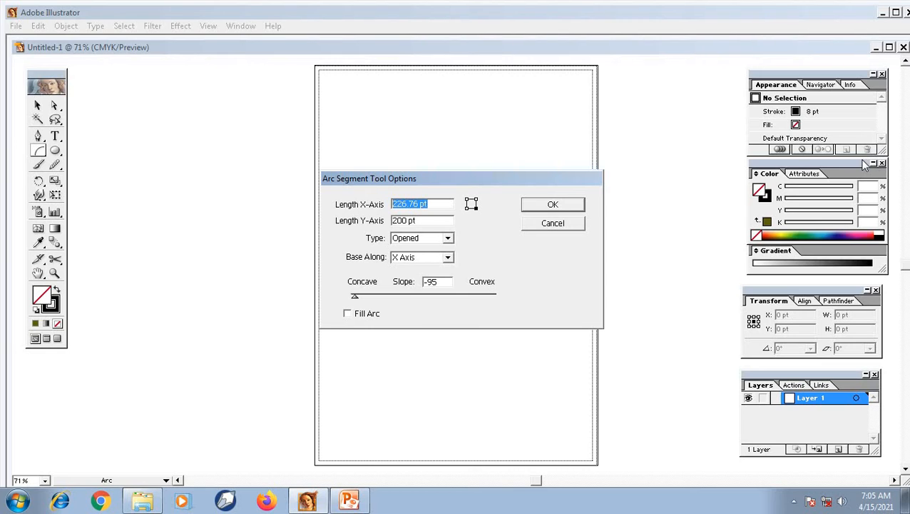
{"action": "type", "text": "500PT"}
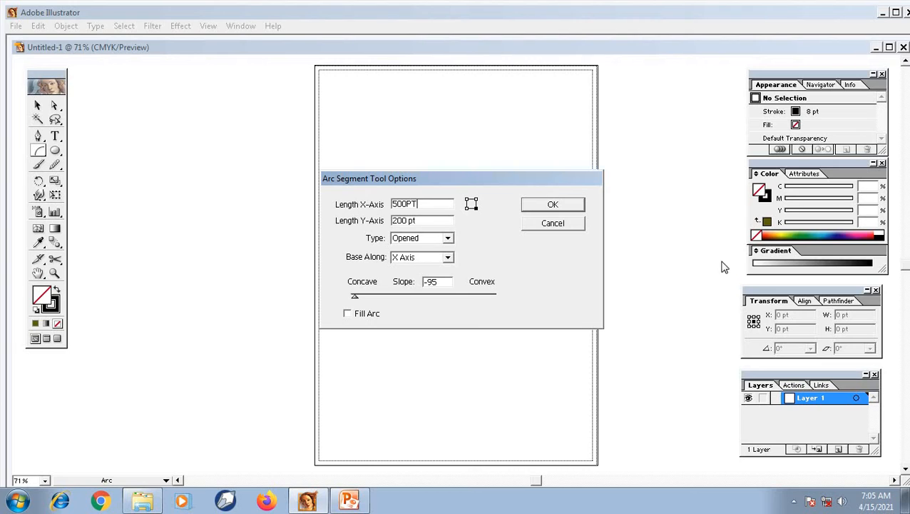
{"action": "key", "text": "Tab"}
{"action": "type", "text": "5"}
{"action": "left_click", "coordinate": [550, 205]}
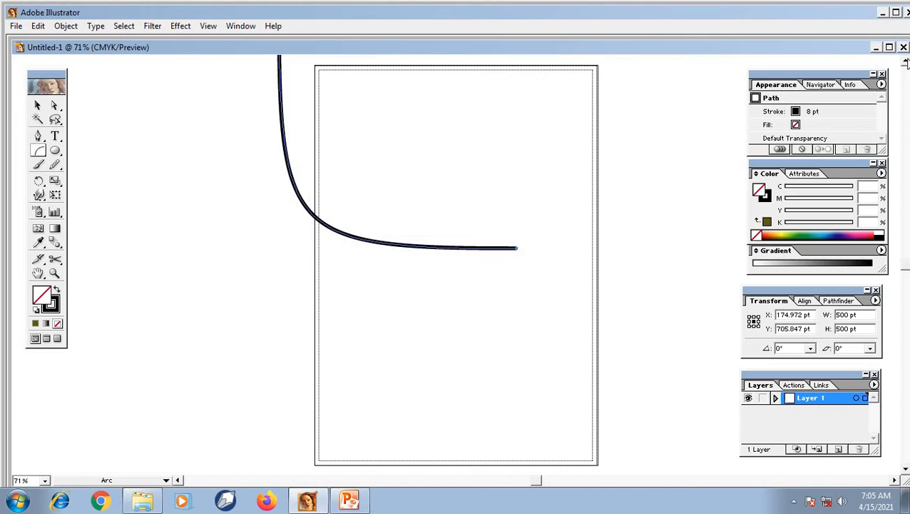
{"action": "scroll", "coordinate": [905, 64], "scroll_direction": "up", "scroll_amount": 7}
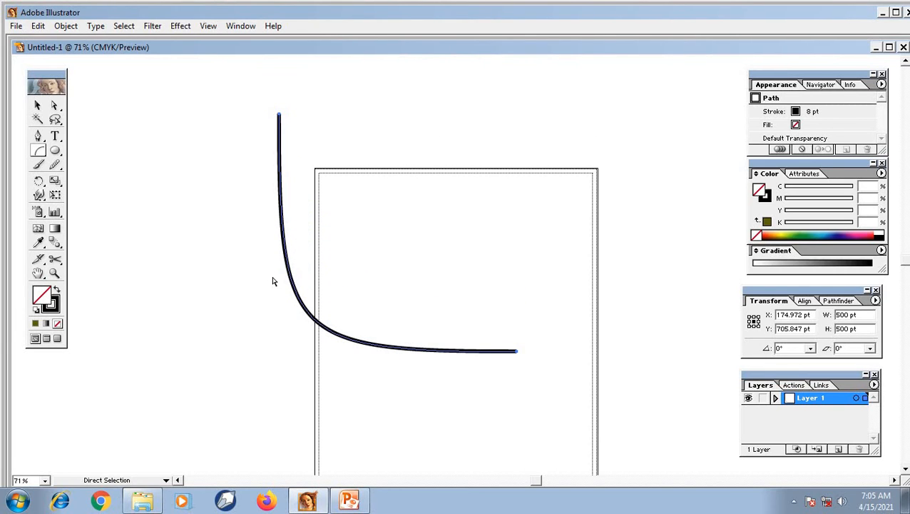
{"action": "key", "text": "ctrl+1"}
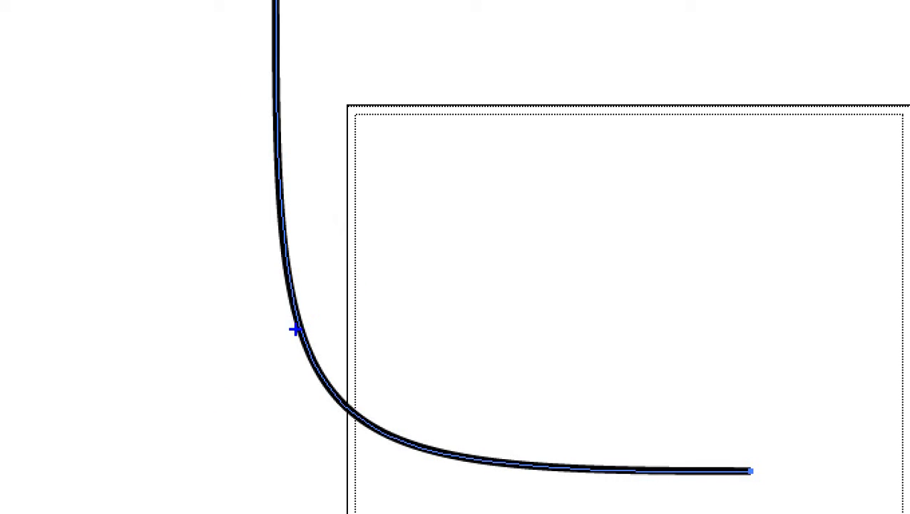
{"action": "left_click", "coordinate": [275, 2]}
{"action": "left_click_drag", "start_coordinate": [285, 250], "coordinate": [296, 309]}
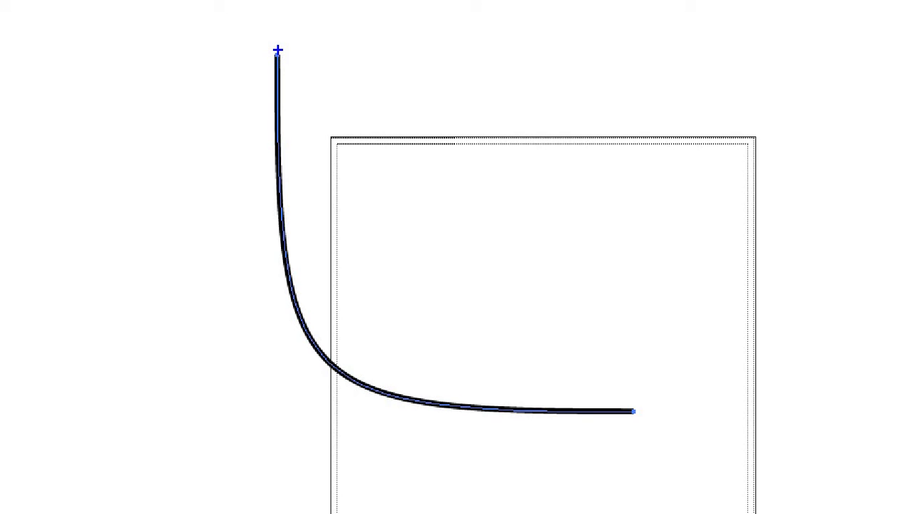
{"action": "mouse_move", "coordinate": [278, 54]}
{"action": "left_mouse_down"}
{"action": "mouse_move", "coordinate": [288, 324]}
{"action": "mouse_move", "coordinate": [282, 306]}
{"action": "left_mouse_up"}
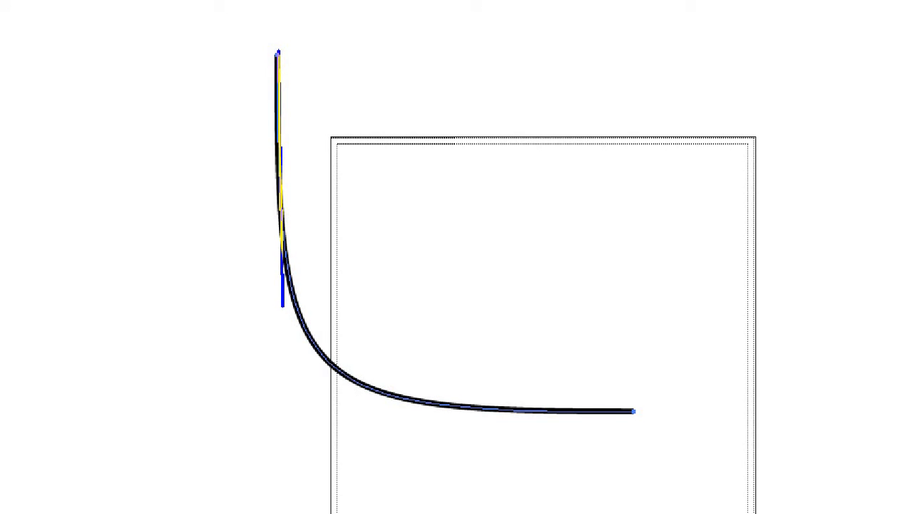
{"action": "mouse_move", "coordinate": [282, 310]}
{"action": "left_mouse_down"}
{"action": "mouse_move", "coordinate": [754, 288]}
{"action": "mouse_move", "coordinate": [766, 311]}
{"action": "left_mouse_up"}
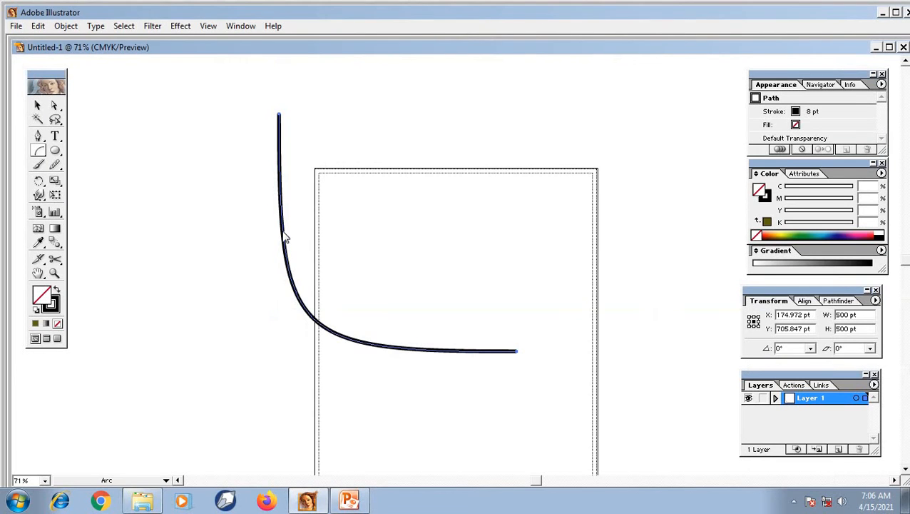
{"action": "right_click", "coordinate": [284, 233]}
{"action": "left_click", "coordinate": [364, 227]}
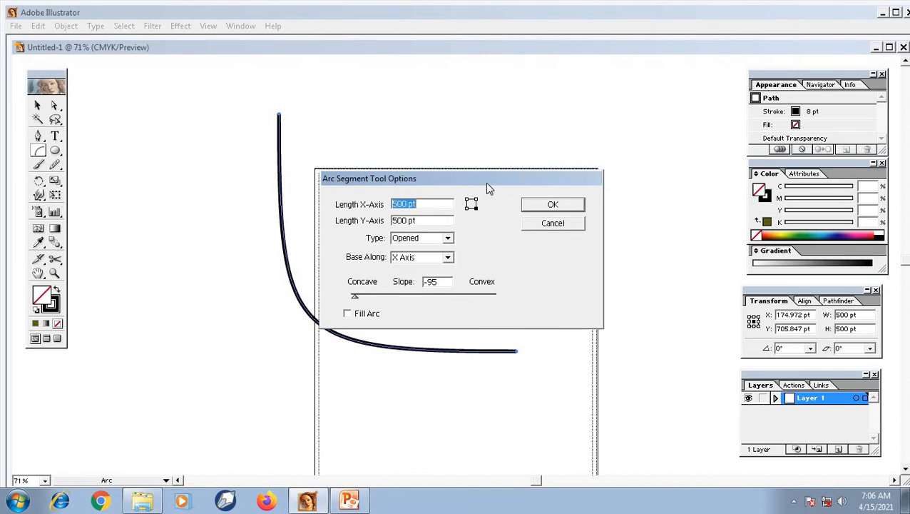
{"action": "left_click_drag", "start_coordinate": [488, 182], "coordinate": [571, 107]}
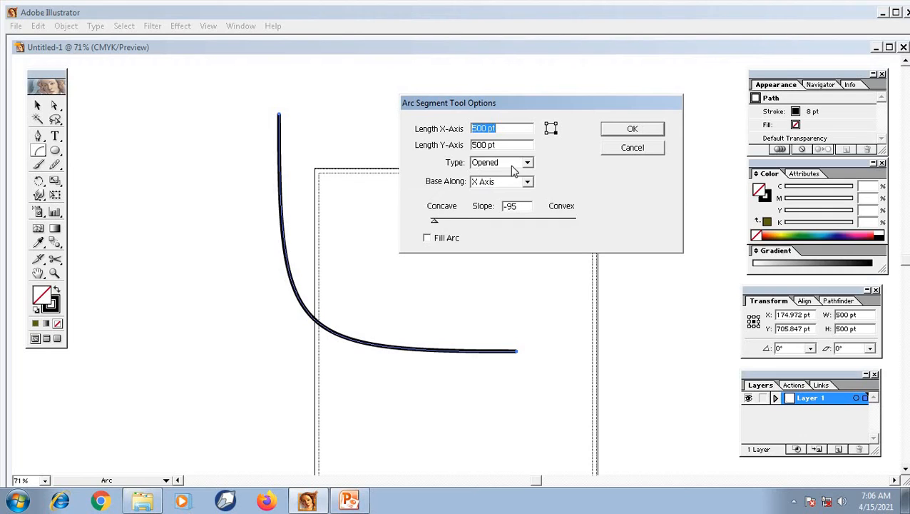
{"action": "left_click", "coordinate": [639, 130]}
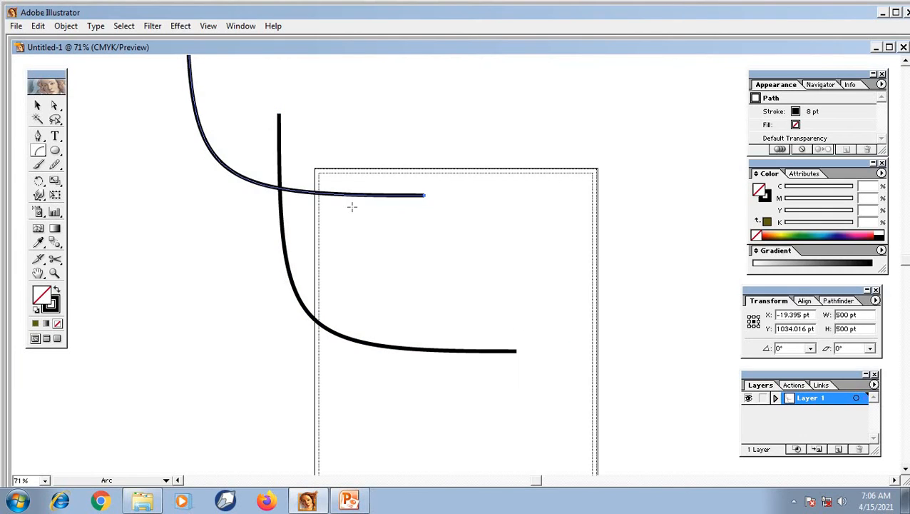
{"action": "key", "text": "Delete"}
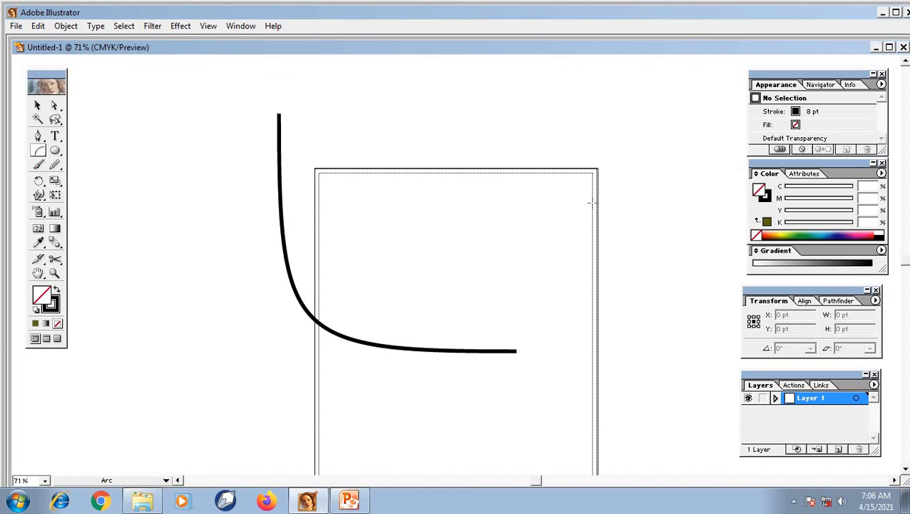
Step: Create a second 500 by 500 pt arc starting beside the artboard's upper edge, with its type set to Closed
{"action": "left_click", "coordinate": [627, 207]}
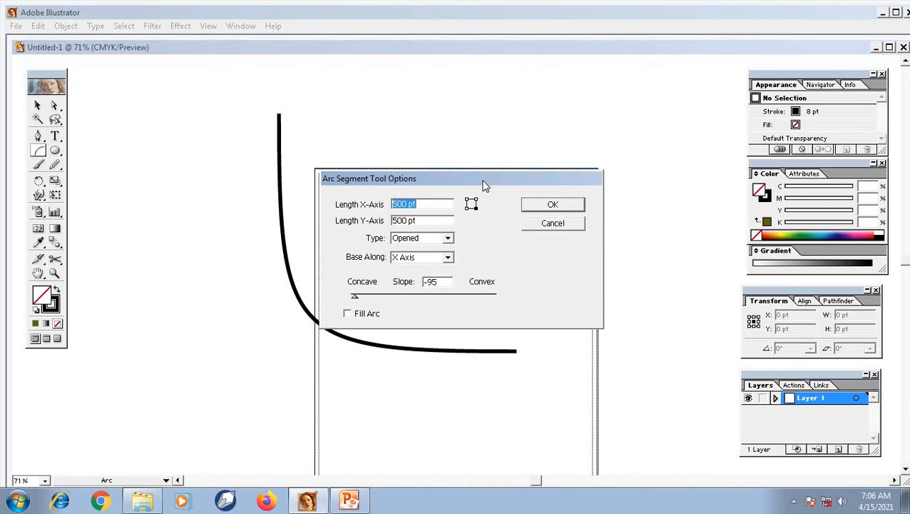
{"action": "left_click_drag", "start_coordinate": [489, 183], "coordinate": [622, 94]}
{"action": "left_click", "coordinate": [585, 148]}
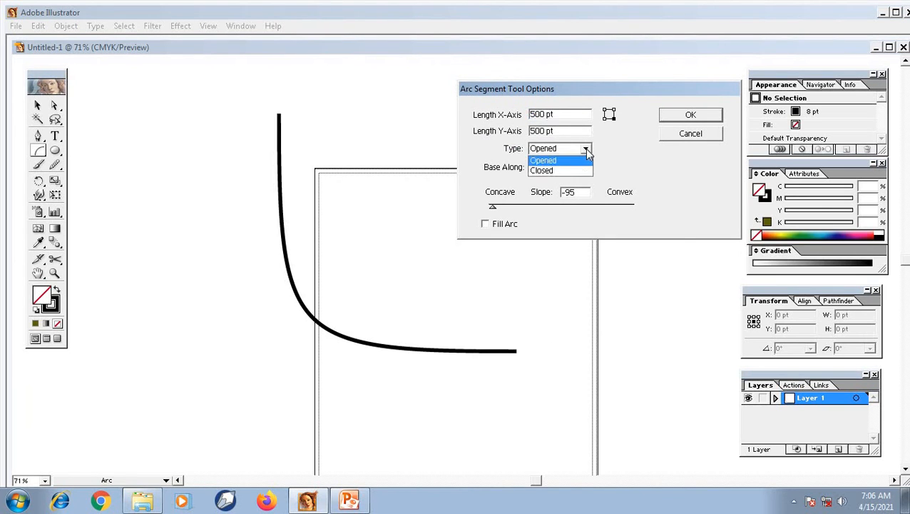
{"action": "left_click", "coordinate": [574, 173]}
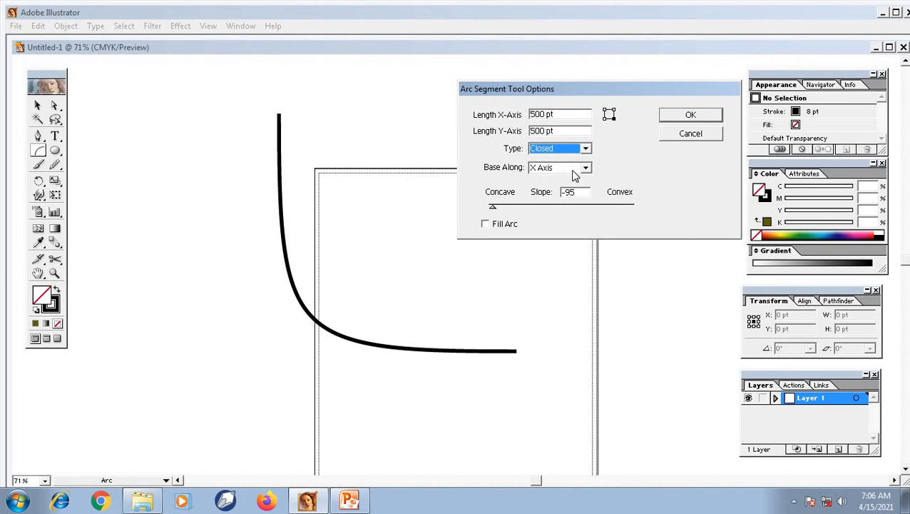
{"action": "left_click", "coordinate": [702, 117]}
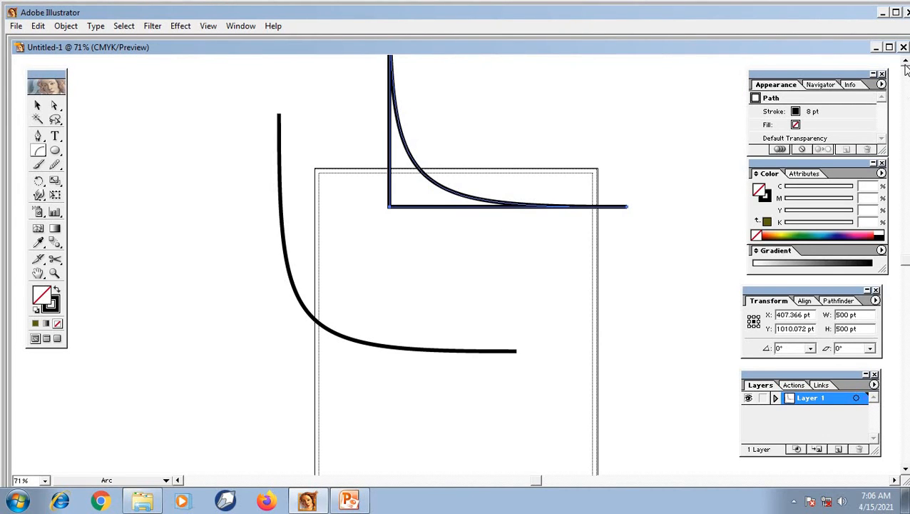
{"action": "scroll", "coordinate": [905, 65], "scroll_direction": "up", "scroll_amount": 3}
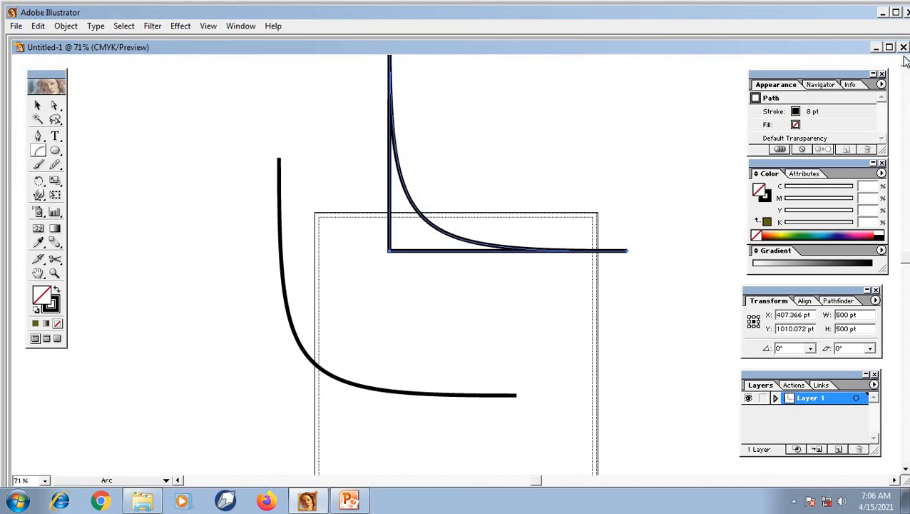
{"action": "scroll", "coordinate": [904, 63], "scroll_direction": "up", "scroll_amount": 2}
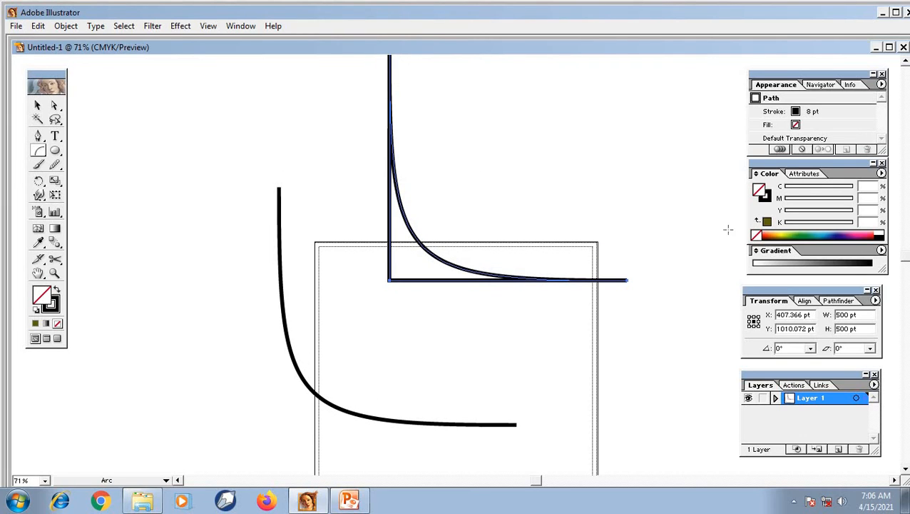
{"action": "scroll", "coordinate": [905, 64], "scroll_direction": "up", "scroll_amount": 2}
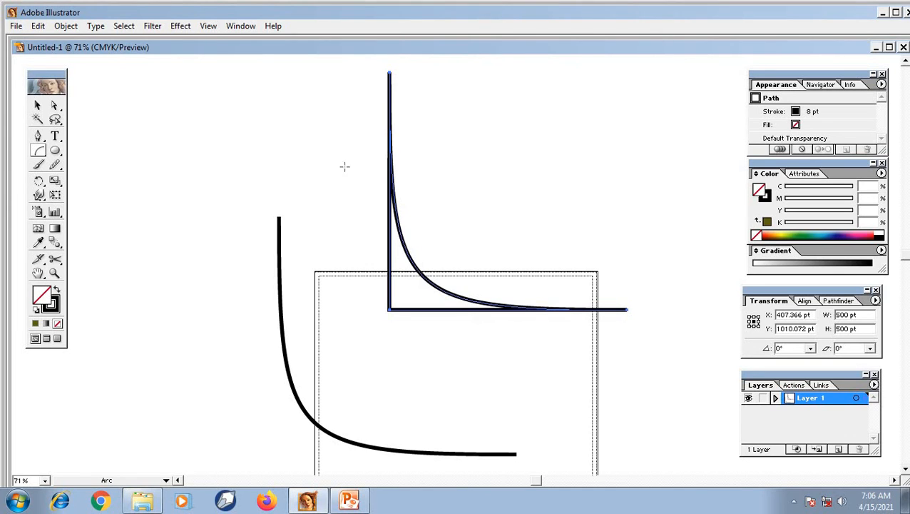
Step: Create another closed 500 by 500 pt arc above the artboard, with its base along the Y Axis
{"action": "left_click", "coordinate": [517, 130]}
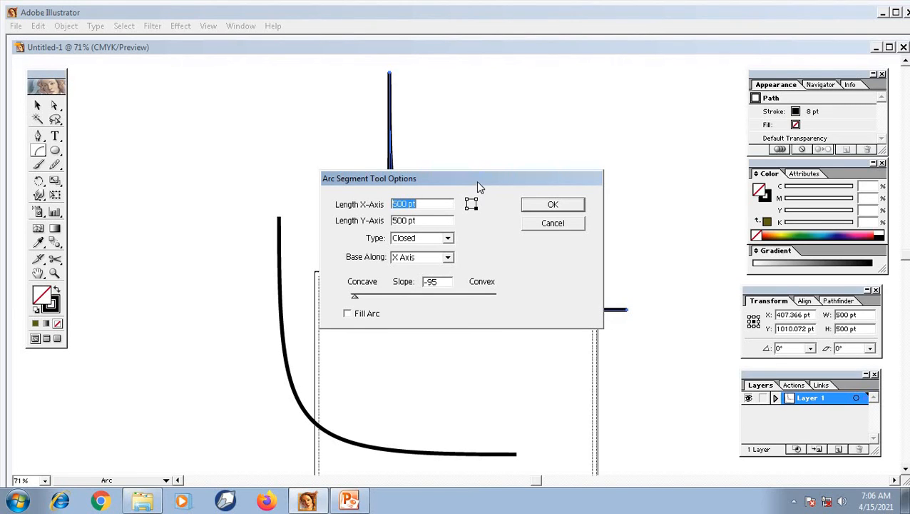
{"action": "left_click_drag", "start_coordinate": [489, 178], "coordinate": [602, 106]}
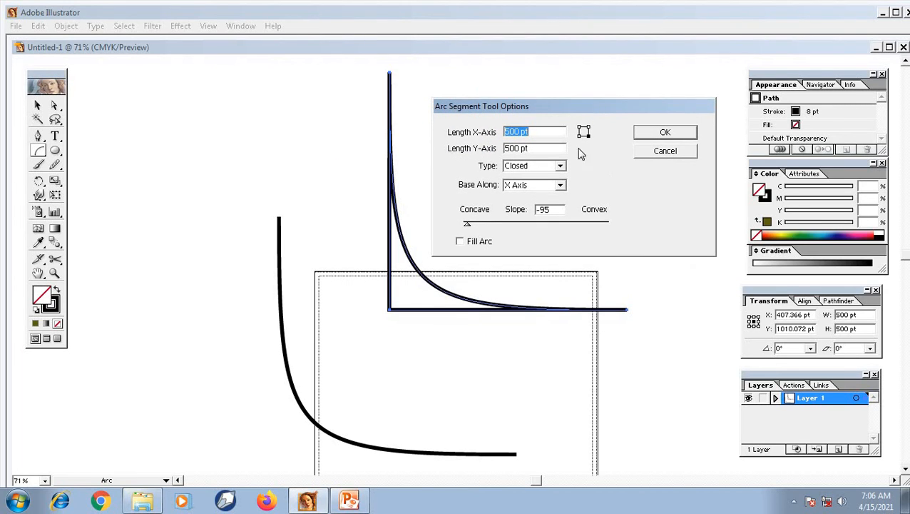
{"action": "left_click", "coordinate": [561, 186]}
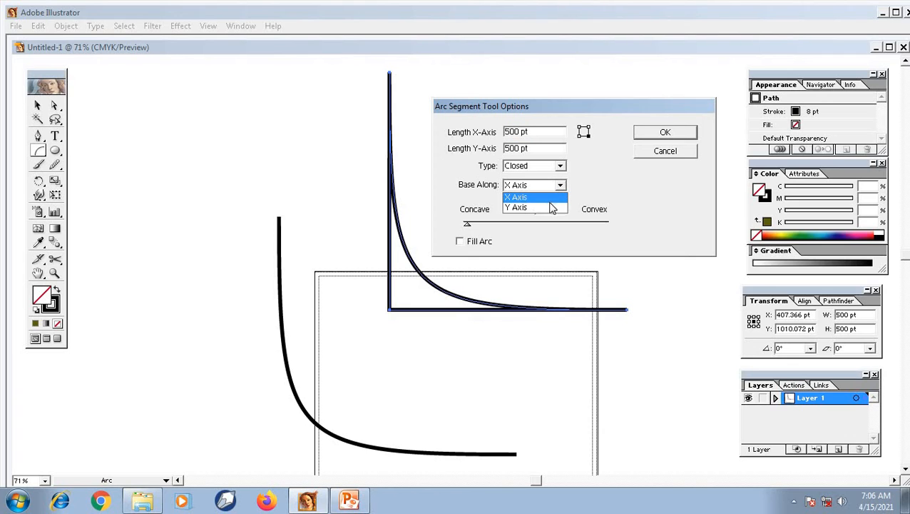
{"action": "left_click", "coordinate": [550, 206]}
{"action": "left_click", "coordinate": [689, 134]}
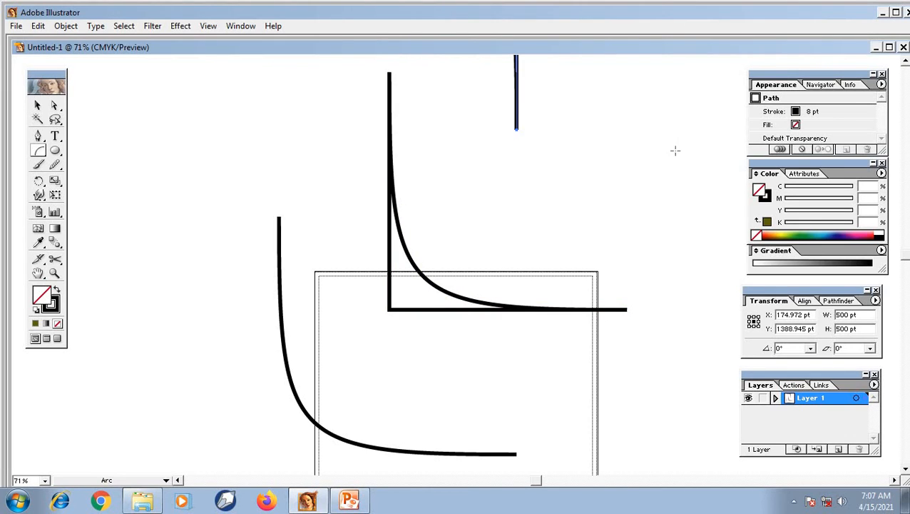
Step: Move the closed Y-axis arc down onto the other closed arc so their straight sides together form a square
{"action": "left_click", "coordinate": [904, 73]}
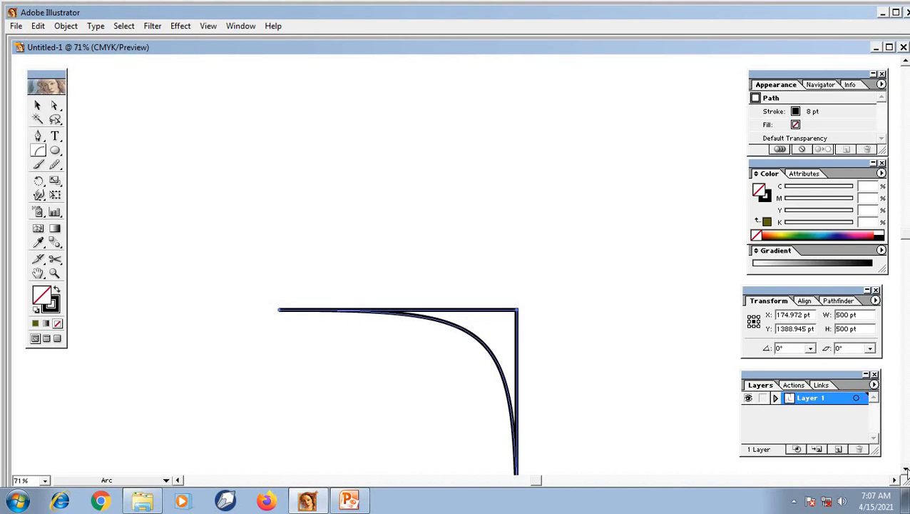
{"action": "left_click", "coordinate": [905, 470]}
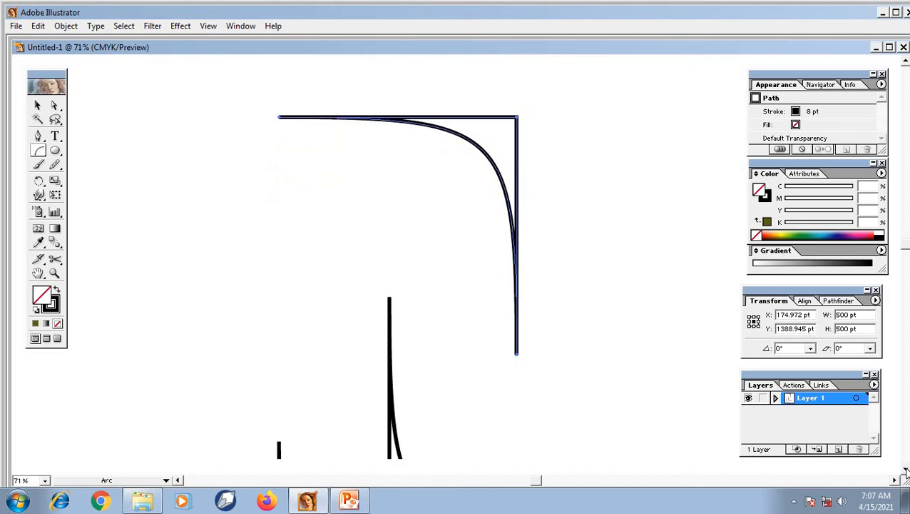
{"action": "left_click", "coordinate": [38, 104]}
{"action": "left_click_drag", "start_coordinate": [475, 82], "coordinate": [597, 235]}
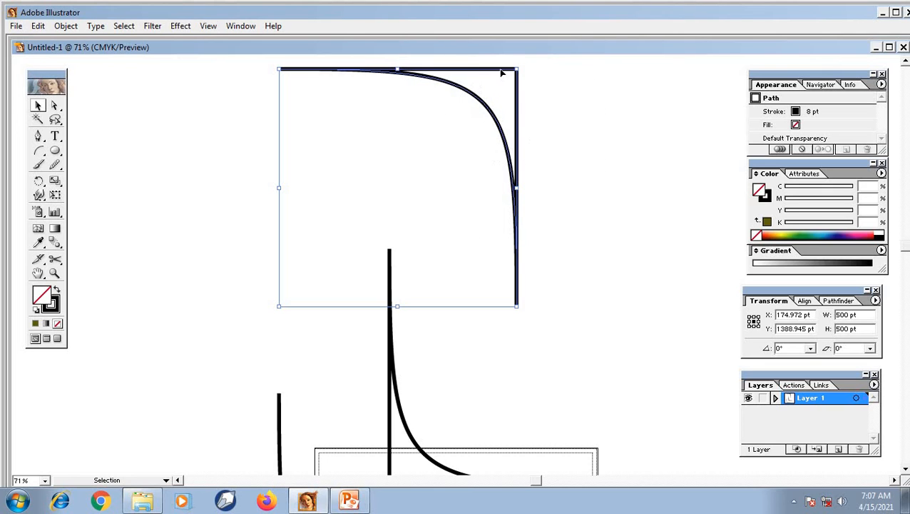
{"action": "left_click_drag", "start_coordinate": [502, 73], "coordinate": [614, 253]}
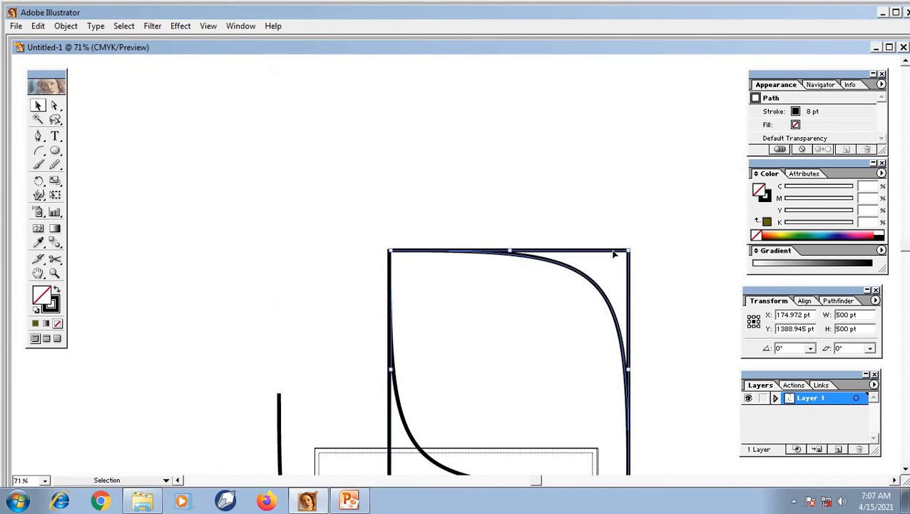
{"action": "left_click", "coordinate": [905, 470]}
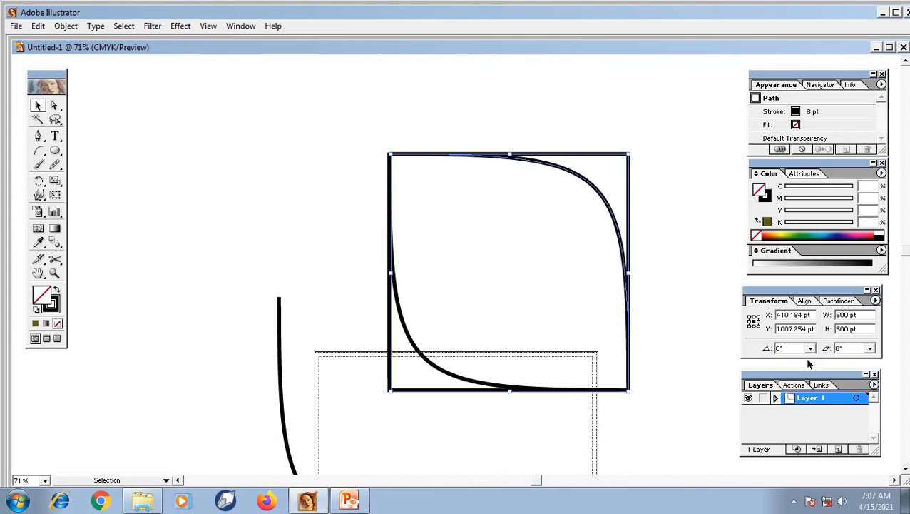
{"action": "left_click", "coordinate": [905, 471]}
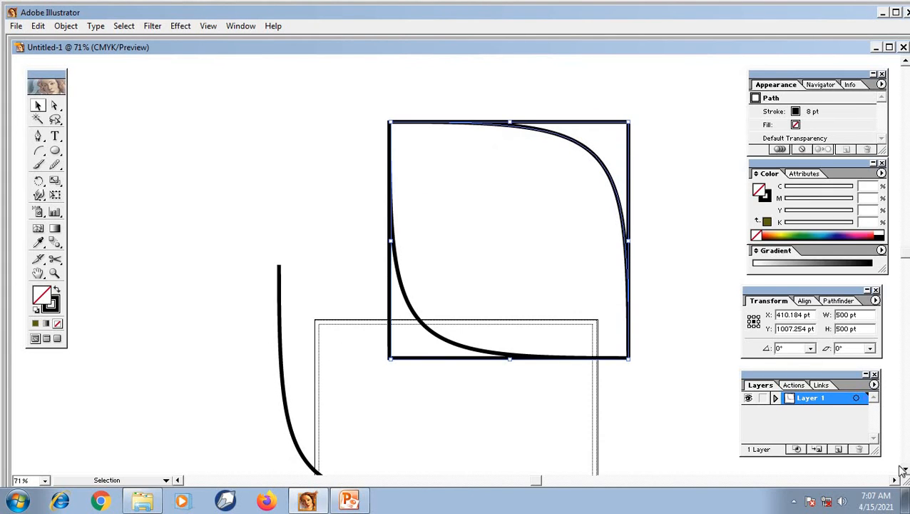
{"action": "left_click", "coordinate": [650, 389]}
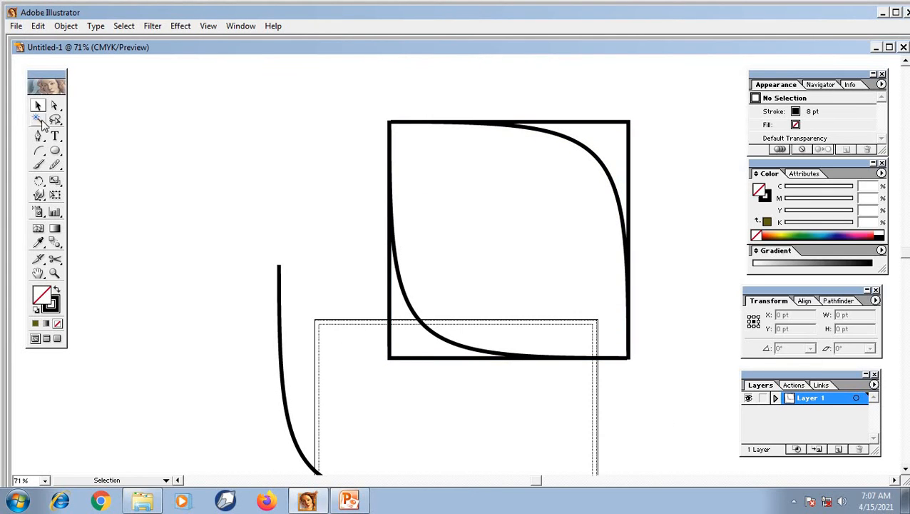
Step: Group the two closed arcs that form the square
{"action": "left_click_drag", "start_coordinate": [321, 78], "coordinate": [664, 412]}
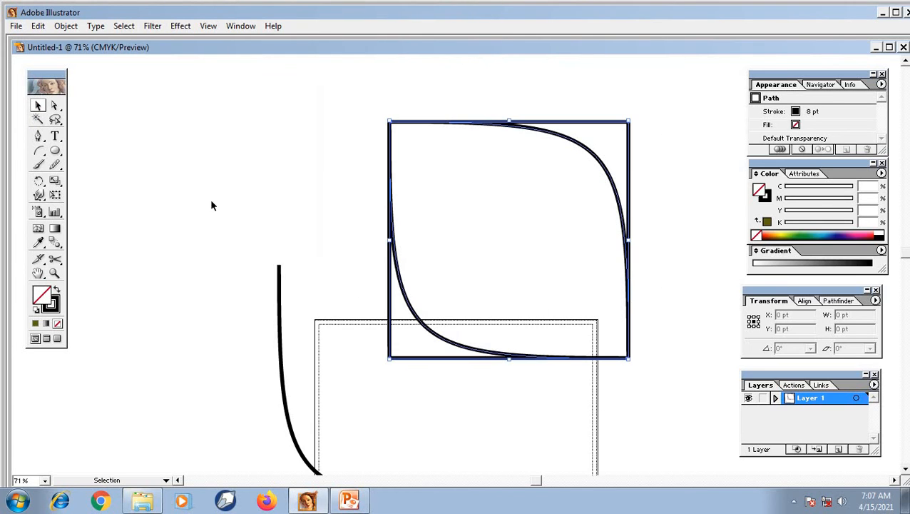
{"action": "left_click", "coordinate": [65, 28]}
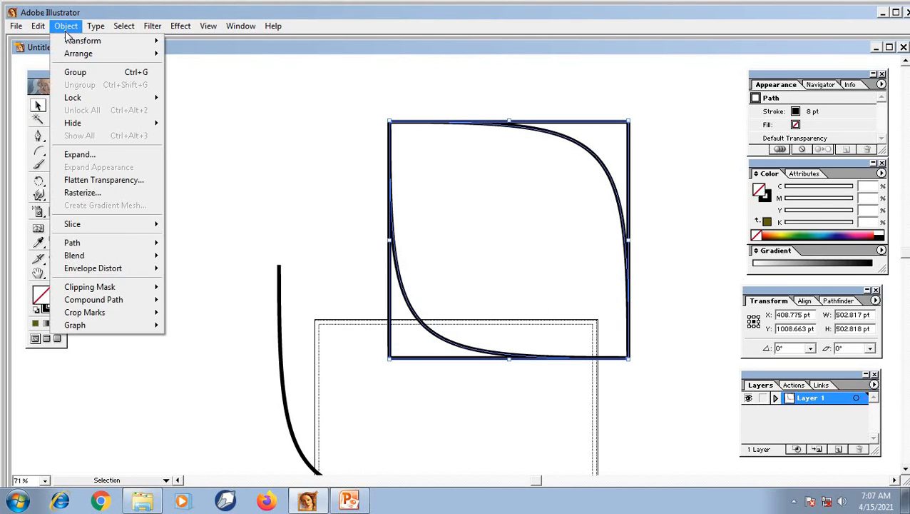
{"action": "left_click", "coordinate": [75, 72]}
{"action": "left_click", "coordinate": [652, 173]}
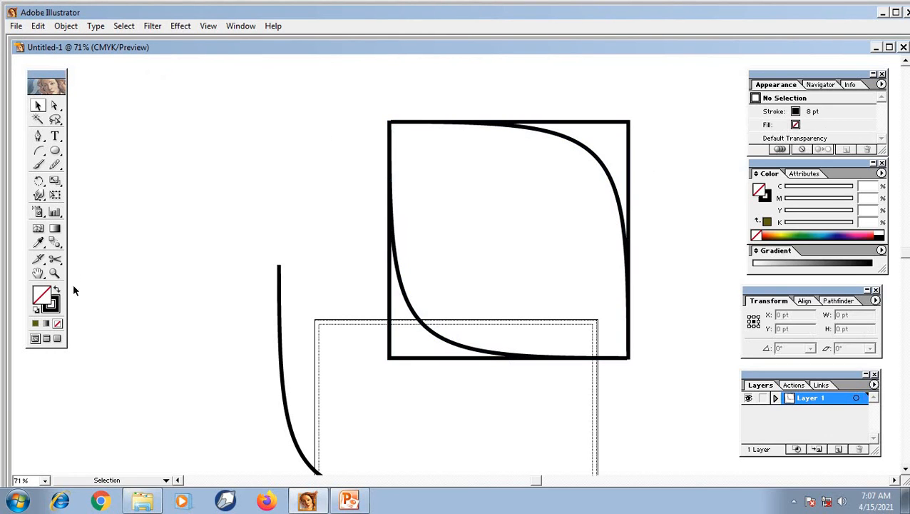
Step: Fill the grouped closed arcs with bright red and place the group just above the artboard
{"action": "double_click", "coordinate": [41, 300]}
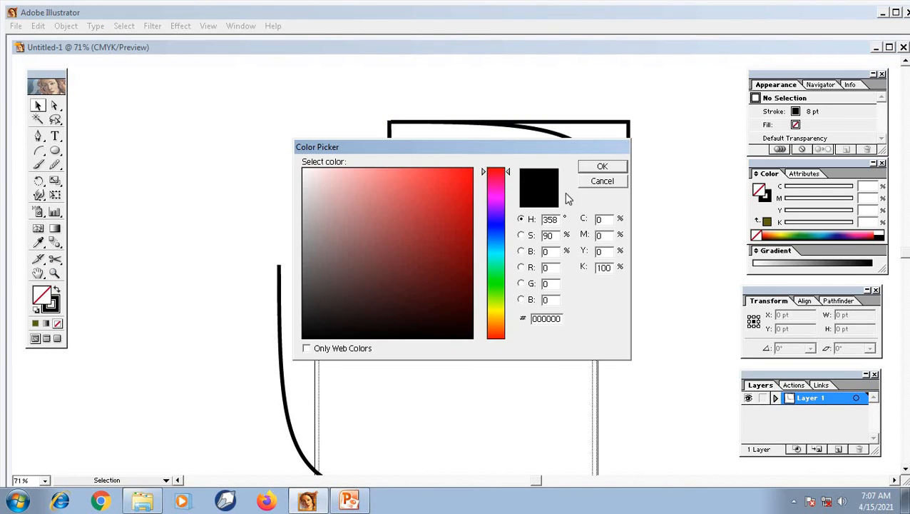
{"action": "left_click", "coordinate": [616, 181]}
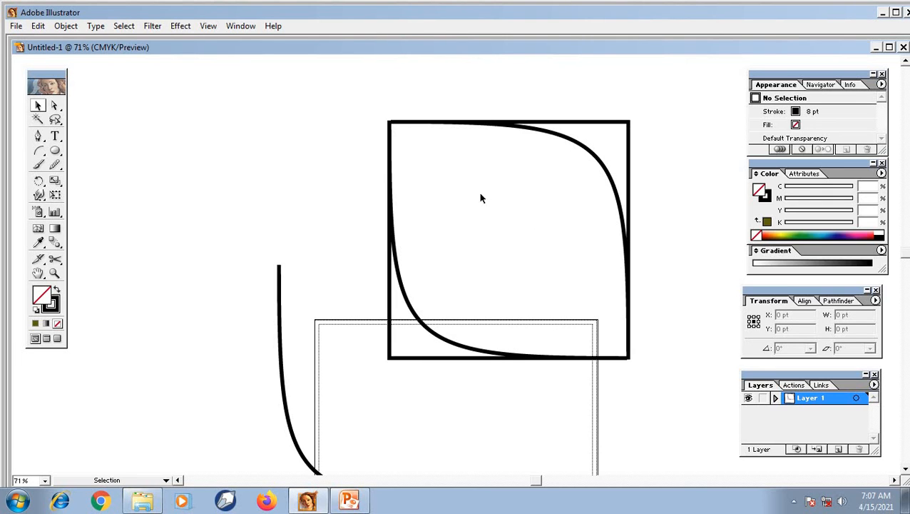
{"action": "left_click_drag", "start_coordinate": [482, 197], "coordinate": [430, 330]}
{"action": "left_click_drag", "start_coordinate": [504, 127], "coordinate": [473, 225]}
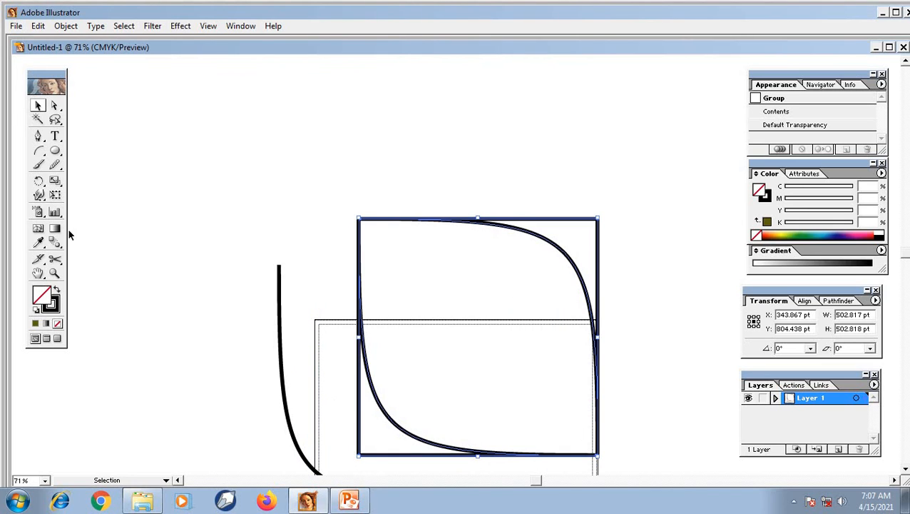
{"action": "double_click", "coordinate": [51, 299]}
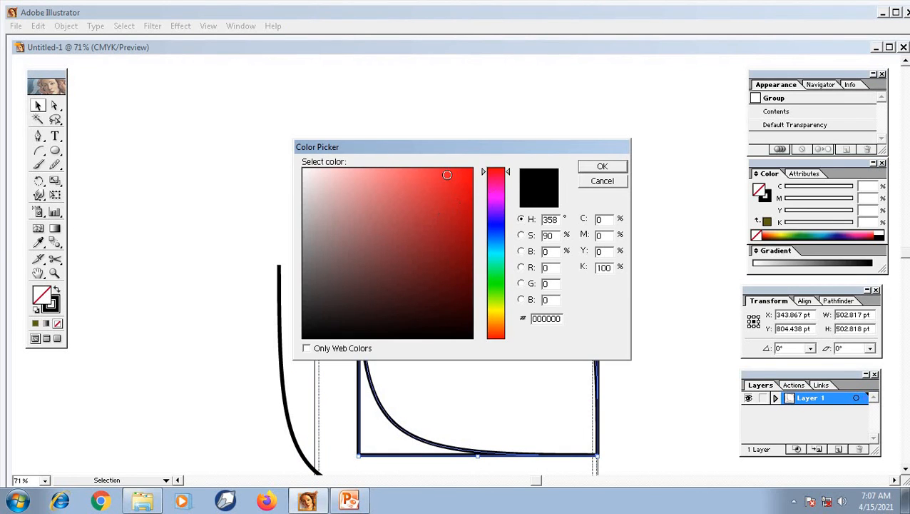
{"action": "left_click", "coordinate": [447, 174]}
{"action": "left_click", "coordinate": [612, 168]}
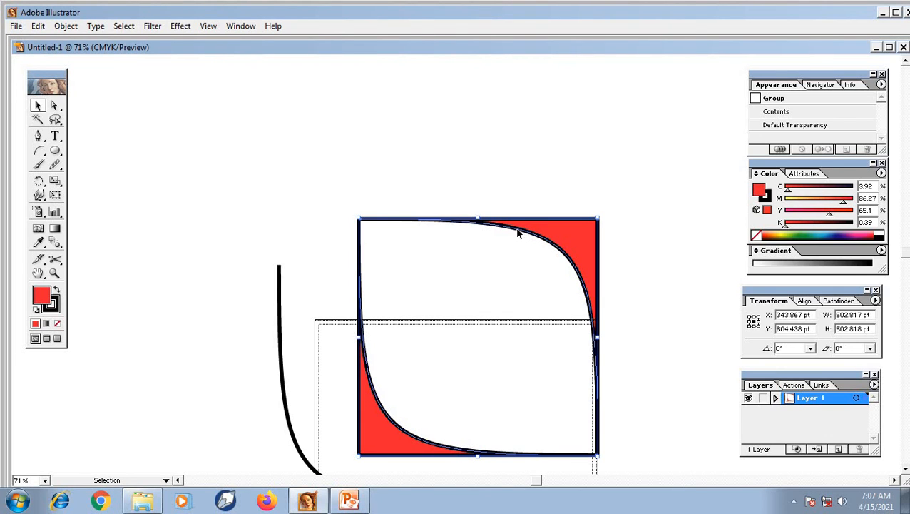
{"action": "left_click_drag", "start_coordinate": [518, 232], "coordinate": [491, 84]}
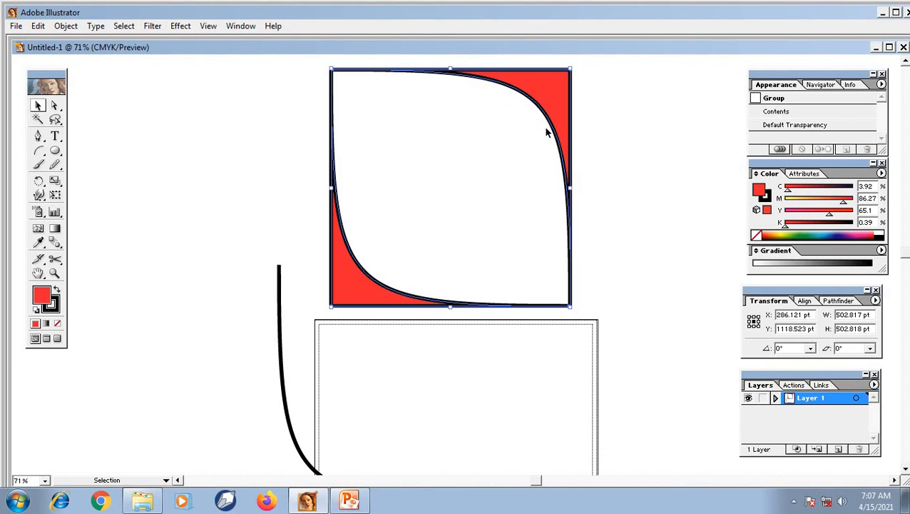
{"action": "left_click", "coordinate": [626, 137]}
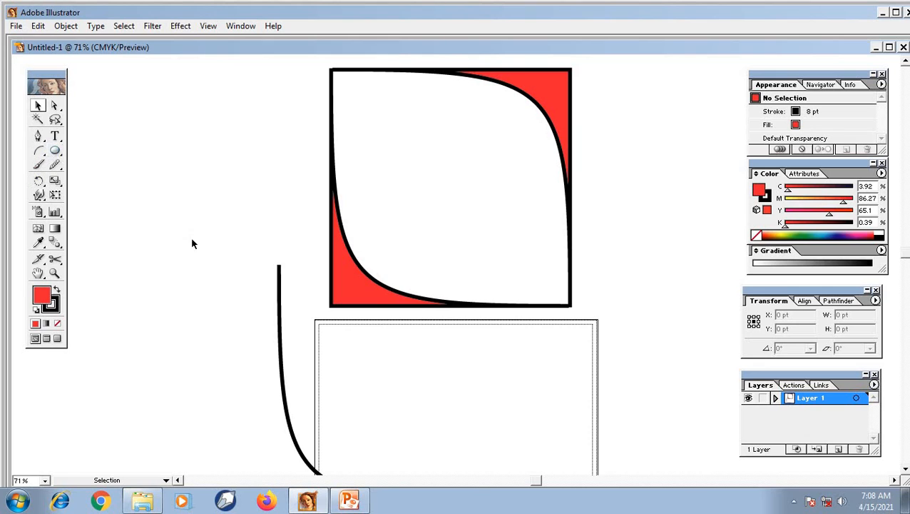
Step: Delete all artwork from the document, including the red group and the remaining opened arc
{"action": "key", "text": "ctrl+a"}
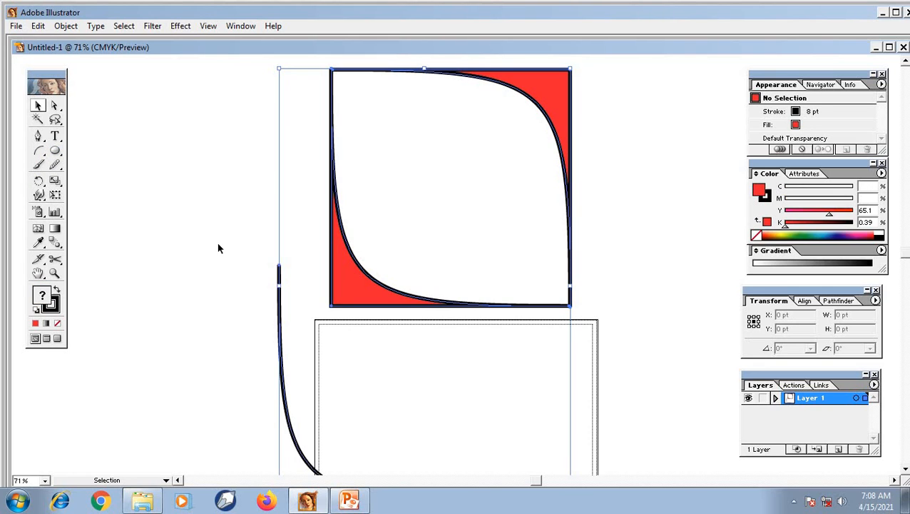
{"action": "key", "text": "Delete"}
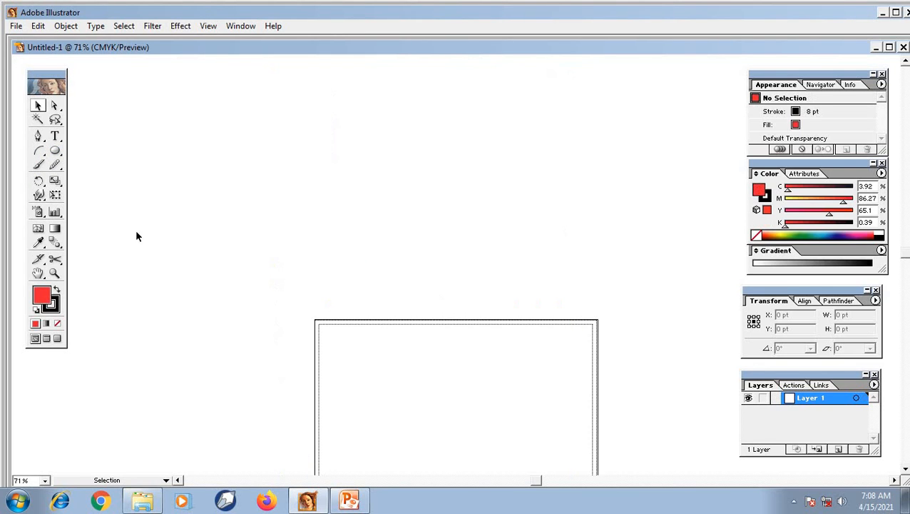
Step: Create an opened 500 by 500 pt arc above the artboard, based along the Y Axis, with a slope of -80
{"action": "left_click", "coordinate": [38, 150]}
{"action": "left_click", "coordinate": [533, 139]}
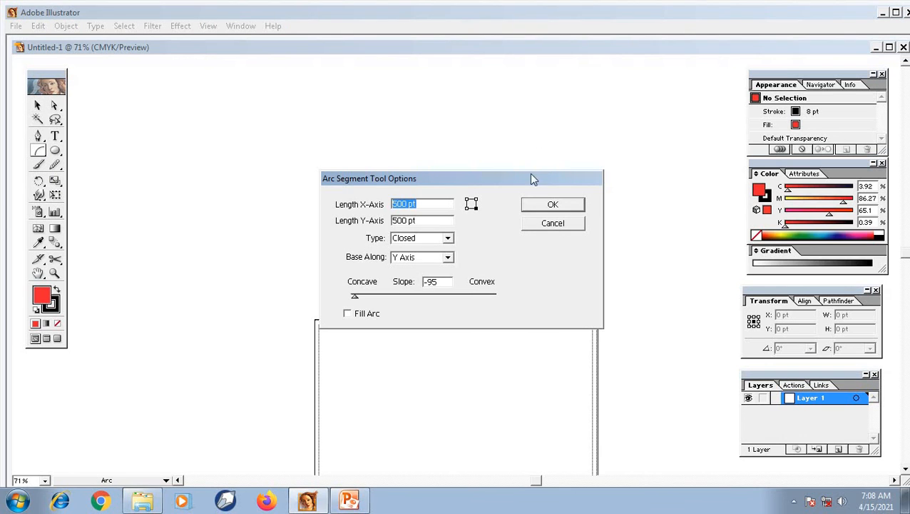
{"action": "left_click_drag", "start_coordinate": [525, 179], "coordinate": [555, 118]}
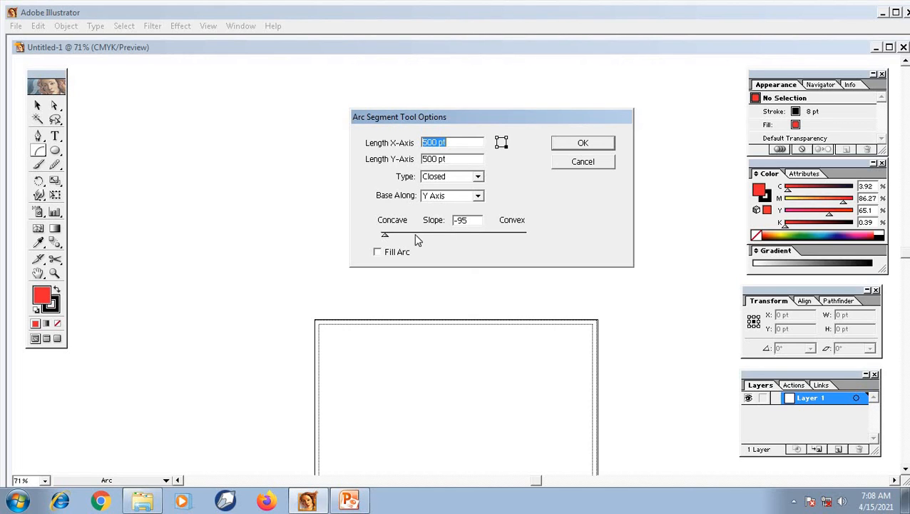
{"action": "double_click", "coordinate": [467, 221]}
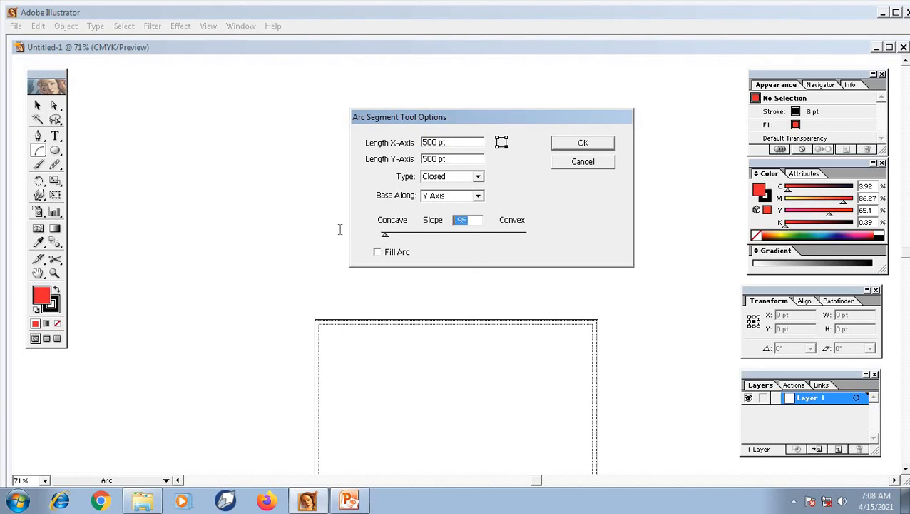
{"action": "type", "text": "-80"}
{"action": "mouse_move", "coordinate": [386, 235]}
{"action": "left_mouse_down"}
{"action": "mouse_move", "coordinate": [440, 237]}
{"action": "mouse_move", "coordinate": [390, 242]}
{"action": "mouse_move", "coordinate": [397, 247]}
{"action": "left_mouse_up"}
{"action": "left_click", "coordinate": [478, 176]}
{"action": "left_click", "coordinate": [468, 188]}
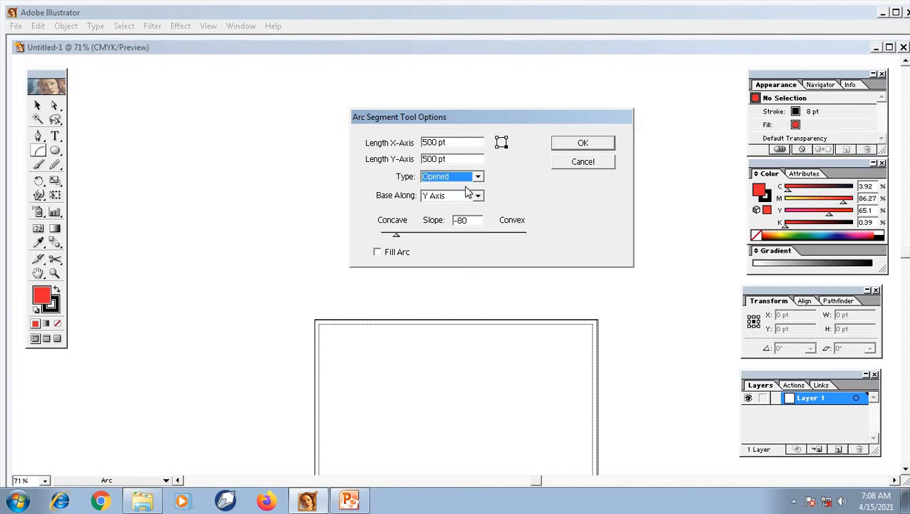
{"action": "left_click", "coordinate": [590, 147]}
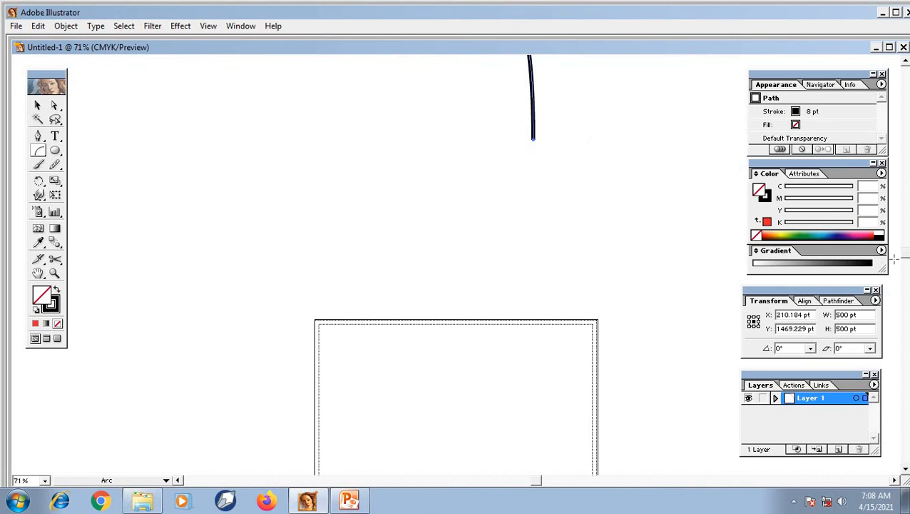
{"action": "scroll", "coordinate": [904, 66], "scroll_direction": "up", "scroll_amount": 6}
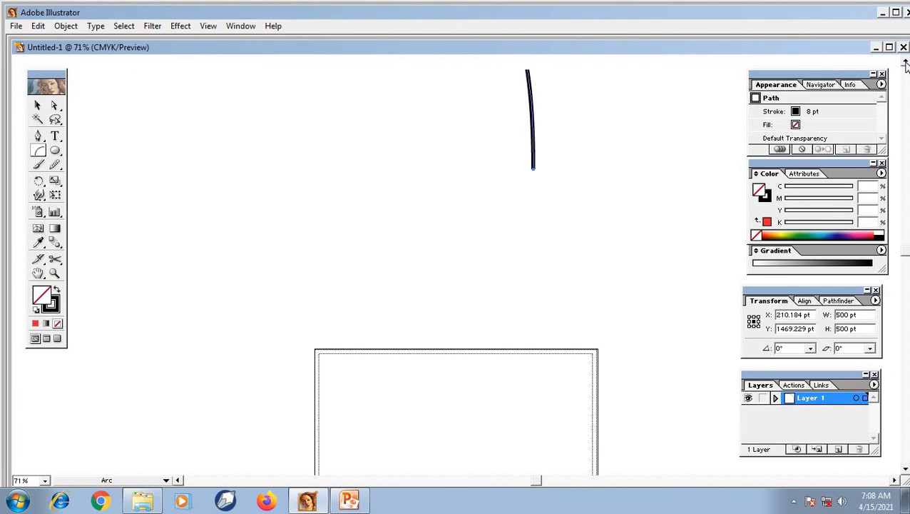
{"action": "scroll", "coordinate": [905, 65], "scroll_direction": "up", "scroll_amount": 3}
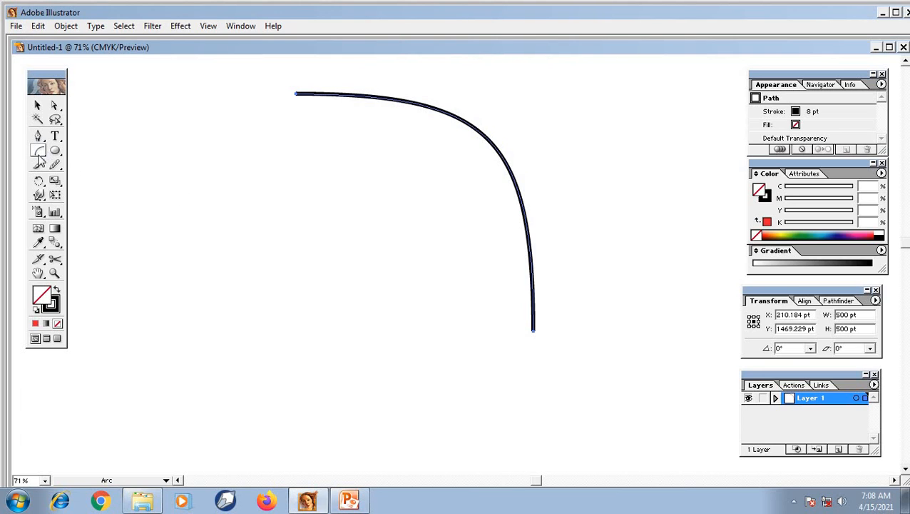
Step: Create a second opened 500 by 500 pt arc beside the first one, with a convex slope of 80
{"action": "left_click", "coordinate": [201, 247]}
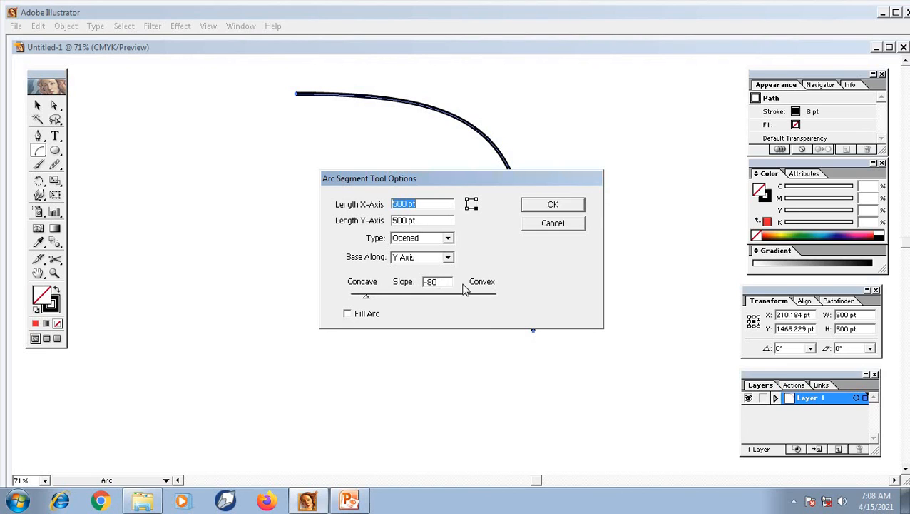
{"action": "left_click_drag", "start_coordinate": [366, 298], "coordinate": [482, 301]}
{"action": "left_click", "coordinate": [552, 205]}
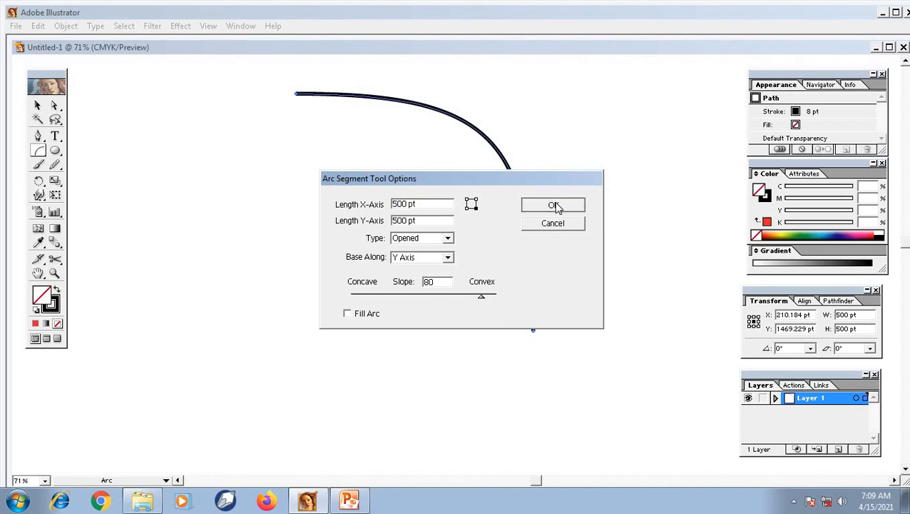
Step: Move the convex arc so its ends meet the ends of the first arc and together they form a leaf shape
{"action": "left_click", "coordinate": [37, 105]}
{"action": "left_click_drag", "start_coordinate": [150, 251], "coordinate": [443, 349]}
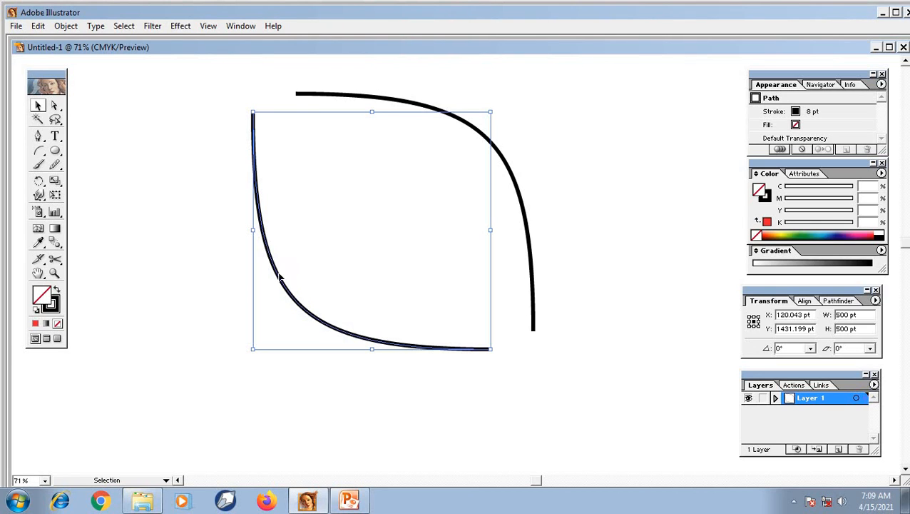
{"action": "left_click_drag", "start_coordinate": [282, 282], "coordinate": [323, 263]}
{"action": "left_click", "coordinate": [200, 204]}
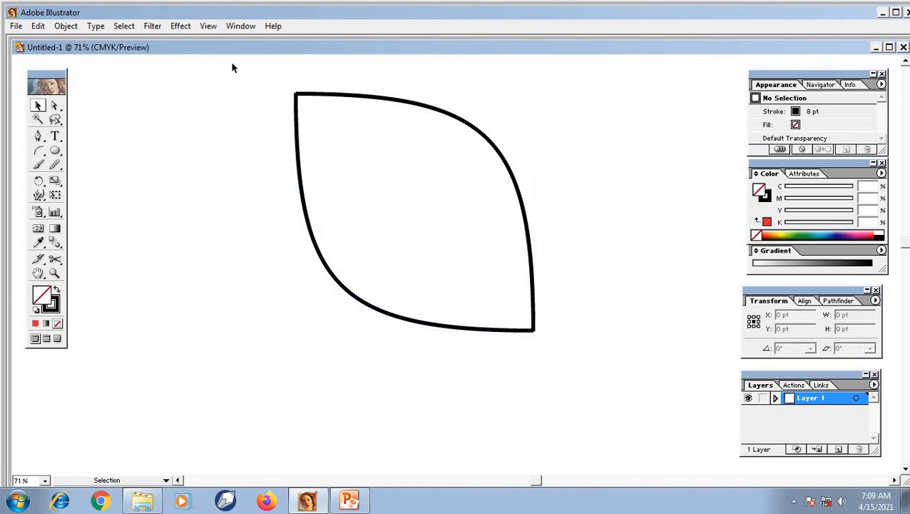
Step: Group the two arcs of the leaf shape and reposition the group as one object above the artboard
{"action": "left_click_drag", "start_coordinate": [203, 70], "coordinate": [573, 376]}
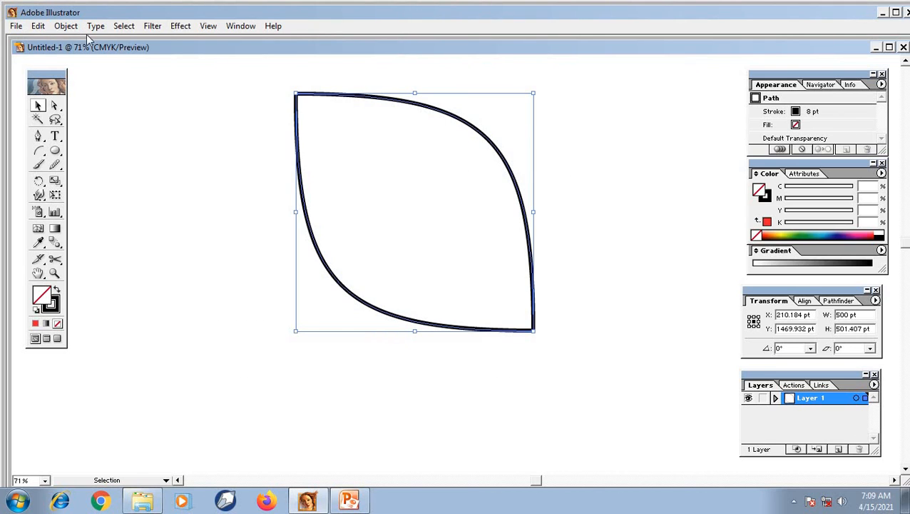
{"action": "left_click", "coordinate": [64, 28]}
{"action": "left_click", "coordinate": [75, 72]}
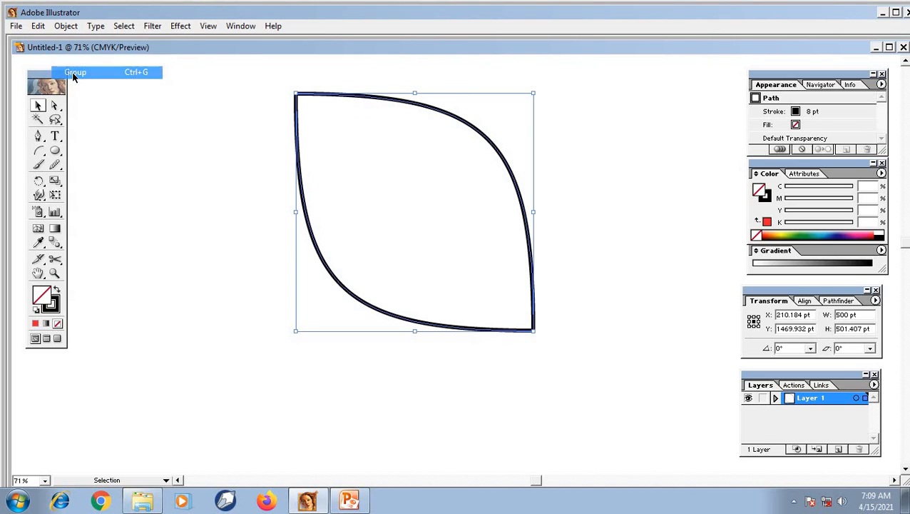
{"action": "left_click", "coordinate": [412, 204]}
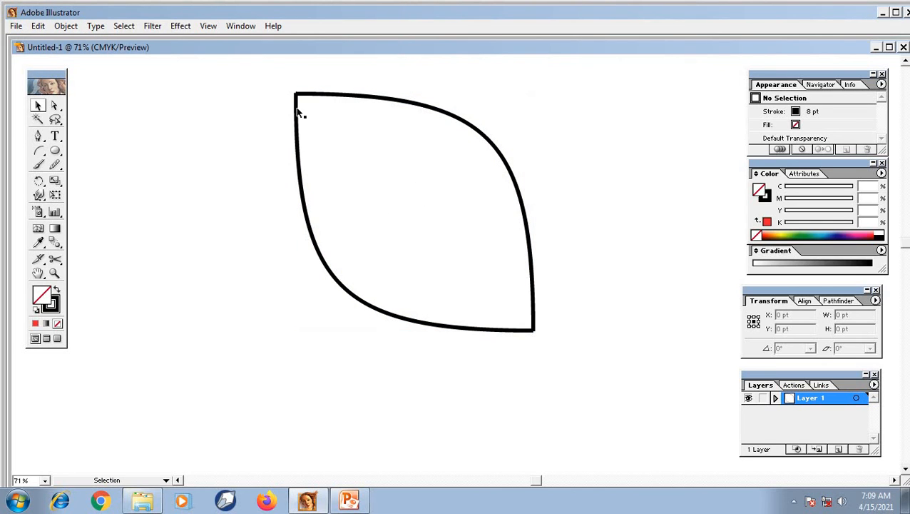
{"action": "left_click_drag", "start_coordinate": [299, 113], "coordinate": [382, 150]}
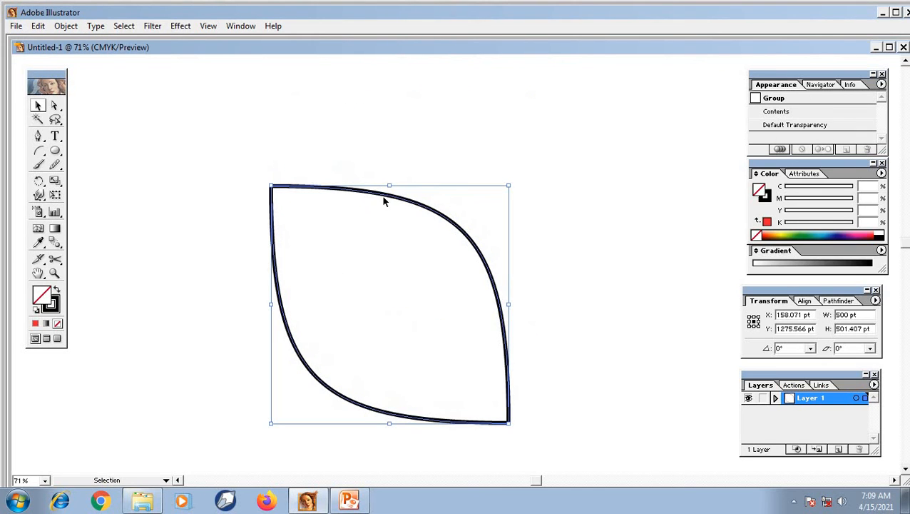
{"action": "left_click_drag", "start_coordinate": [386, 199], "coordinate": [414, 106]}
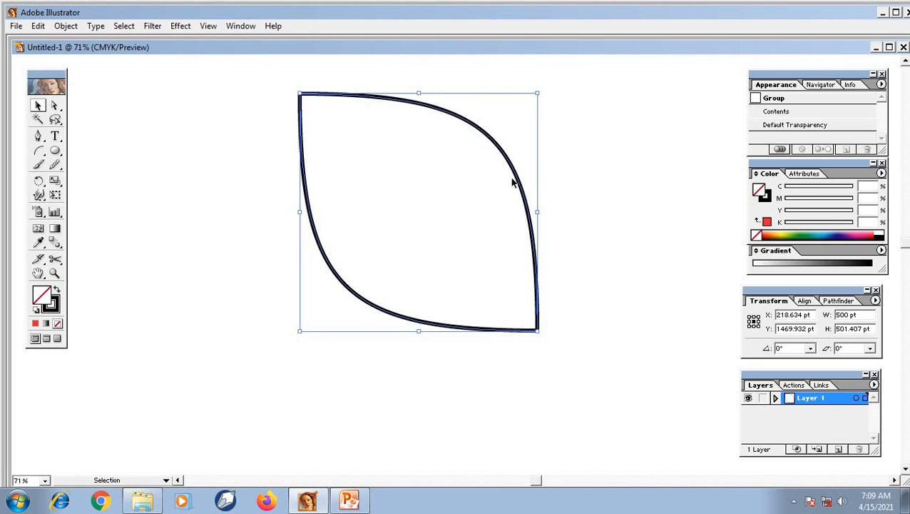
Step: Fill the grouped leaf shape with green 19F428 and rotate it counterclockwise until its two pointed ends lie level like an eye
{"action": "double_click", "coordinate": [42, 298]}
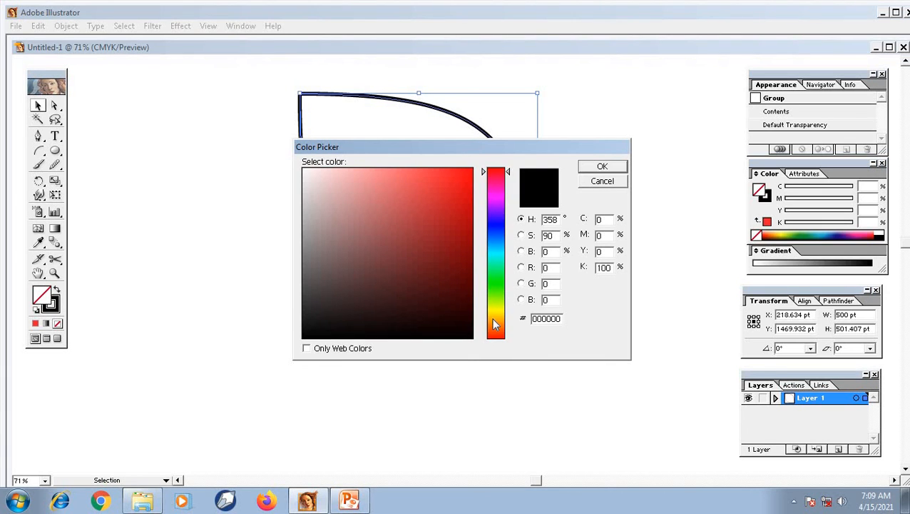
{"action": "left_click", "coordinate": [498, 283]}
{"action": "left_click", "coordinate": [458, 173]}
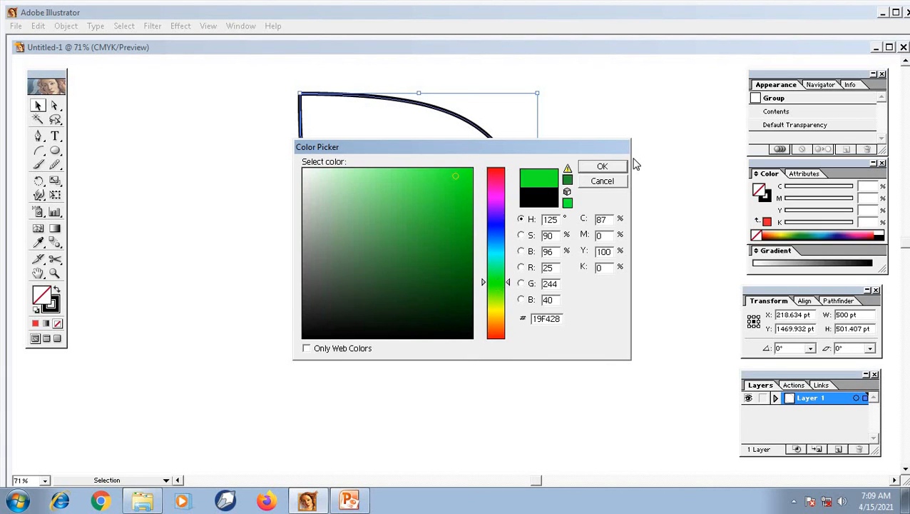
{"action": "left_click", "coordinate": [602, 166]}
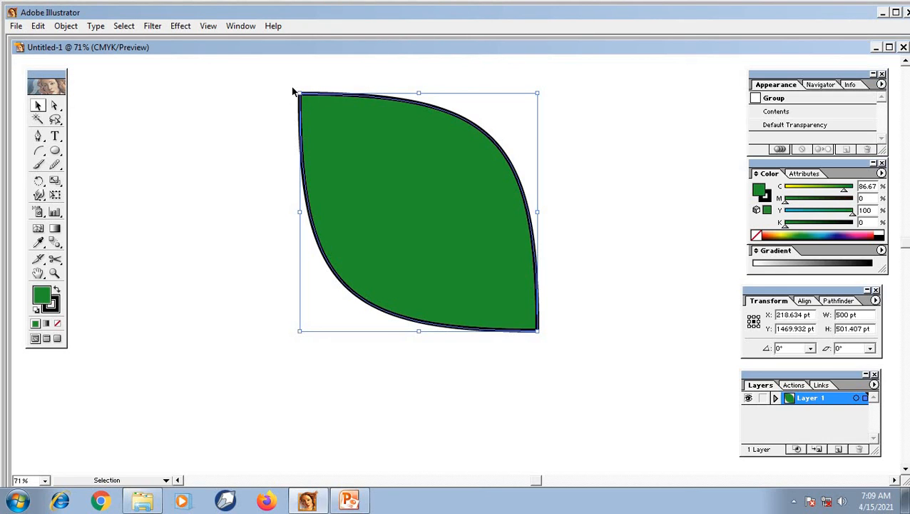
{"action": "left_click_drag", "start_coordinate": [296, 91], "coordinate": [191, 218]}
{"action": "left_click", "coordinate": [614, 291]}
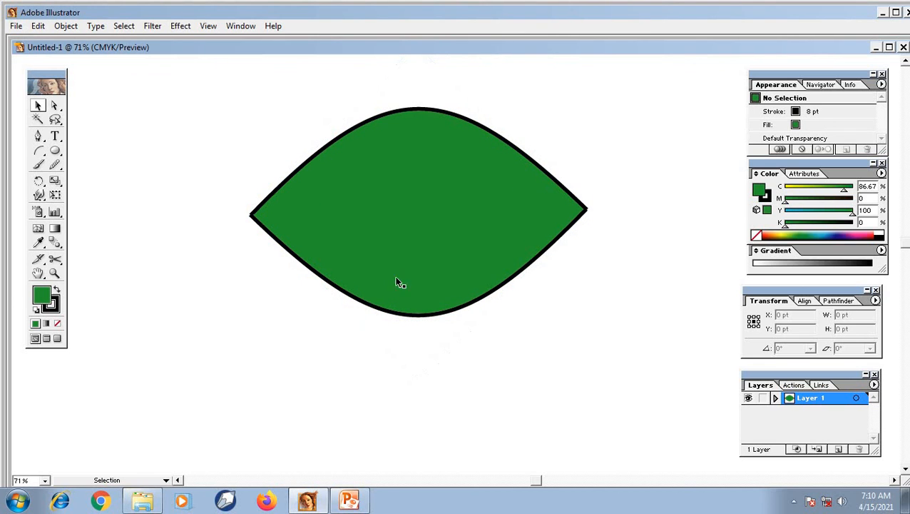
Step: Draw a black-filled ellipse about 277 by 221 pt in the middle of the green shape as a pupil and deselect it
{"action": "left_click", "coordinate": [55, 150]}
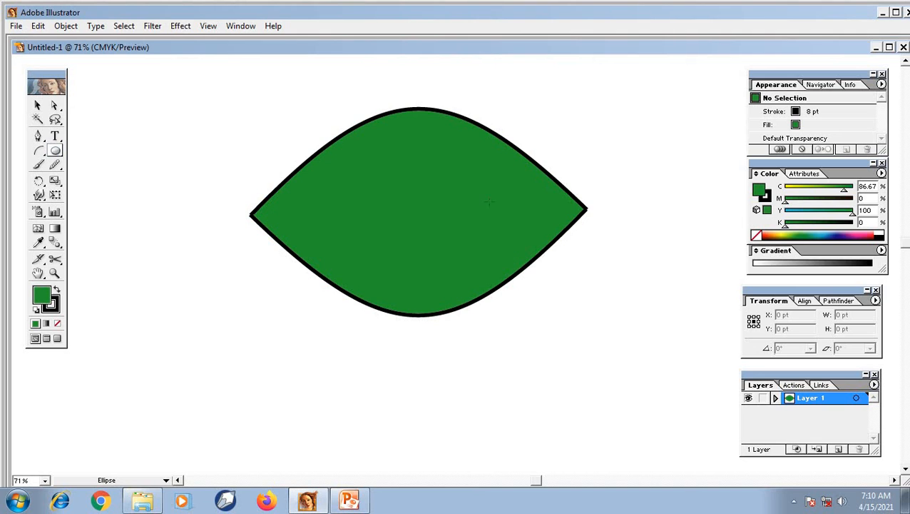
{"action": "double_click", "coordinate": [47, 300]}
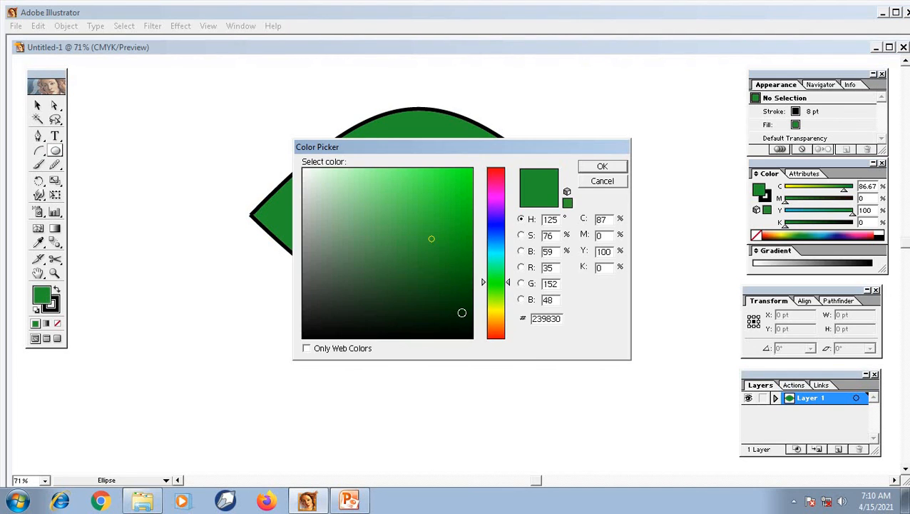
{"action": "left_click", "coordinate": [307, 336]}
{"action": "left_click", "coordinate": [616, 167]}
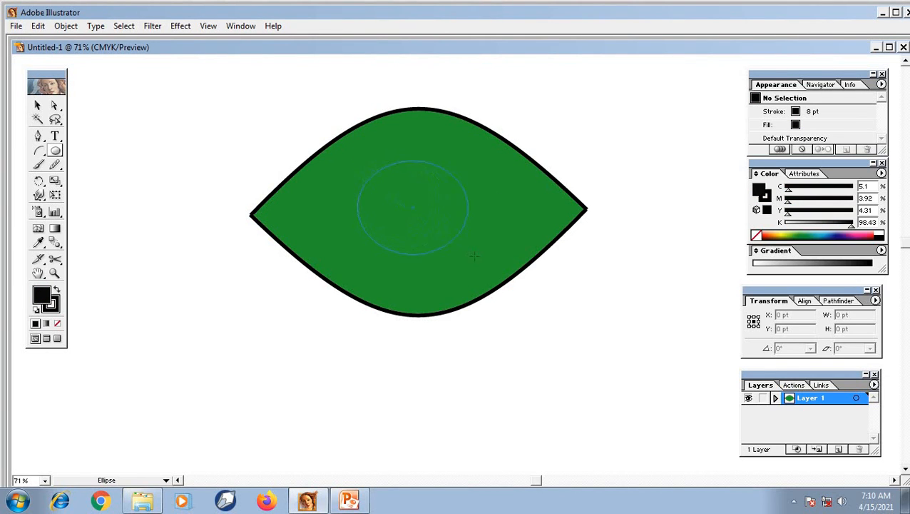
{"action": "left_click_drag", "start_coordinate": [487, 262], "coordinate": [491, 266]}
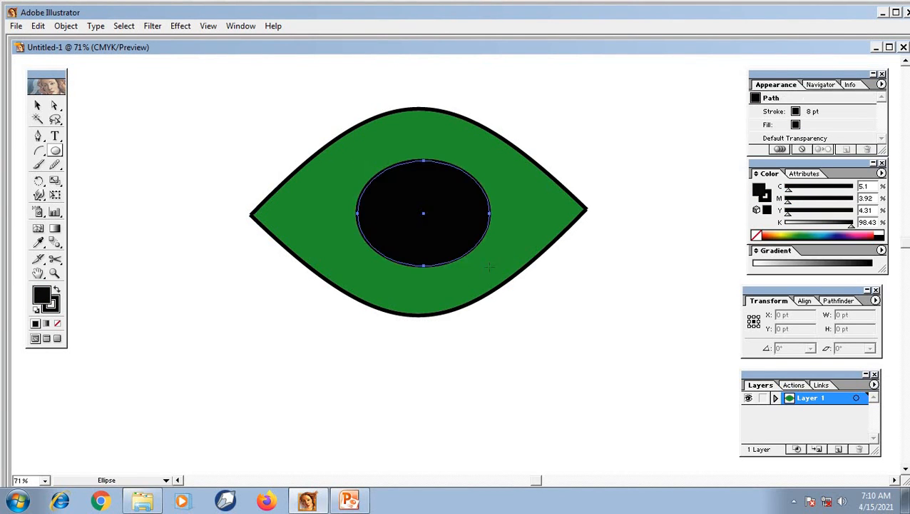
{"action": "left_click", "coordinate": [695, 224]}
{"action": "left_click", "coordinate": [526, 261]}
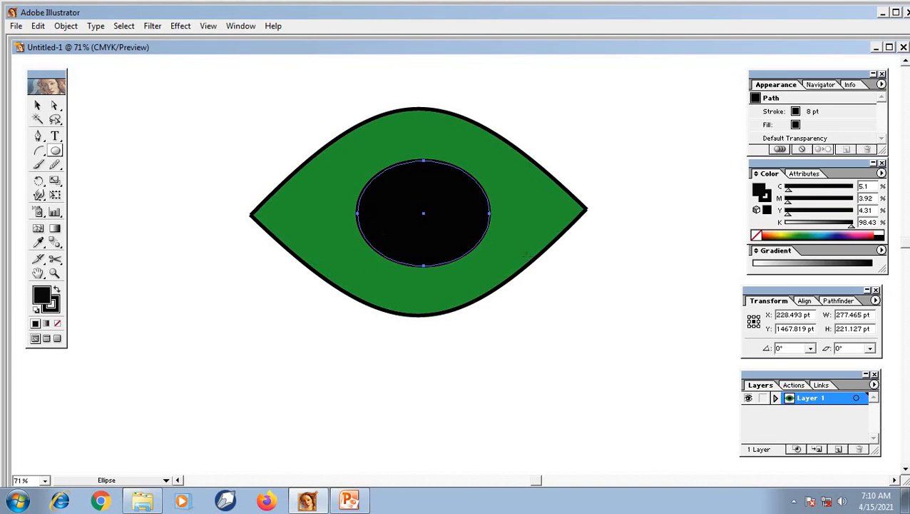
{"action": "left_click", "coordinate": [38, 104]}
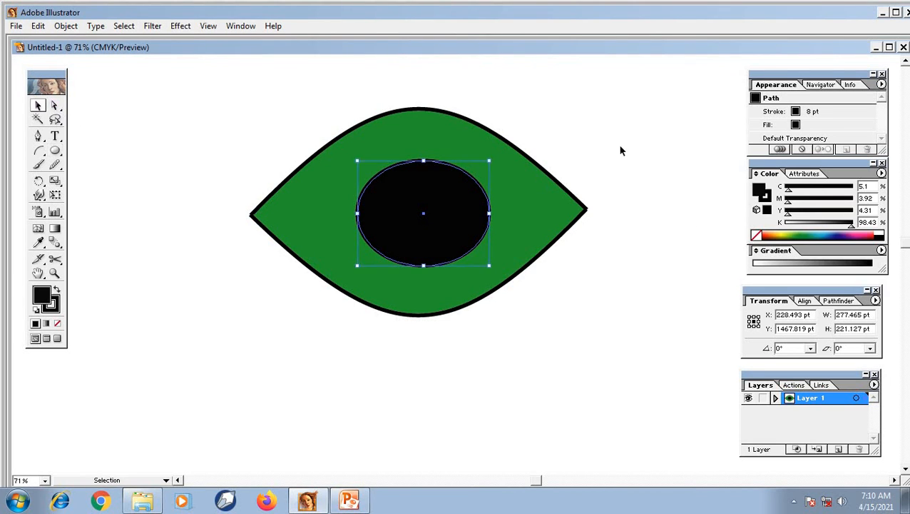
{"action": "left_click", "coordinate": [617, 144]}
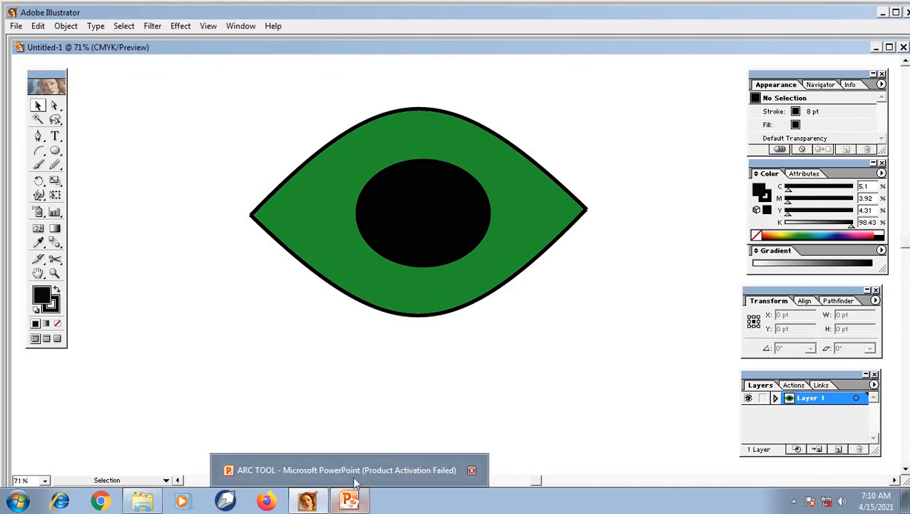
Step: Switch to the ARC TOOL presentation in PowerPoint, review its slides through the closing slide, and return to Illustrator
{"action": "left_click", "coordinate": [350, 501]}
{"action": "scroll", "coordinate": [139, 242], "scroll_direction": "down", "scroll_amount": 14}
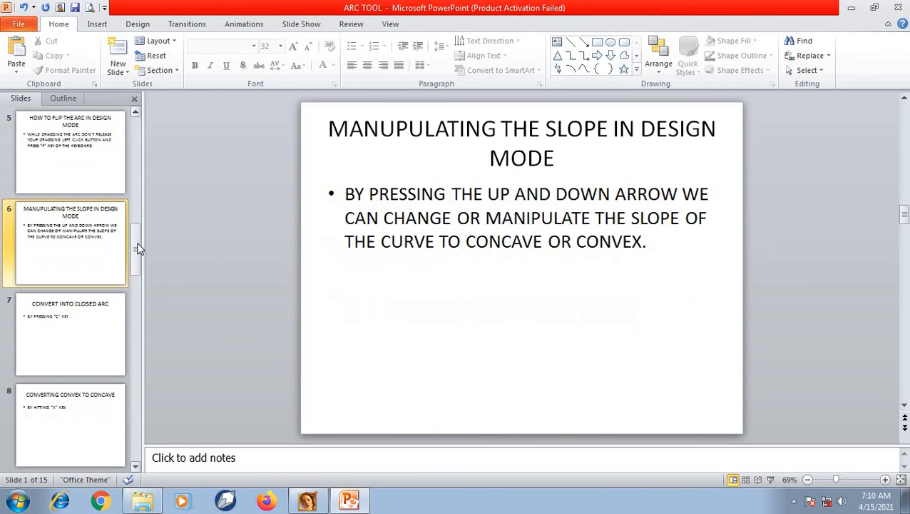
{"action": "scroll", "coordinate": [75, 289], "scroll_direction": "up", "scroll_amount": 10}
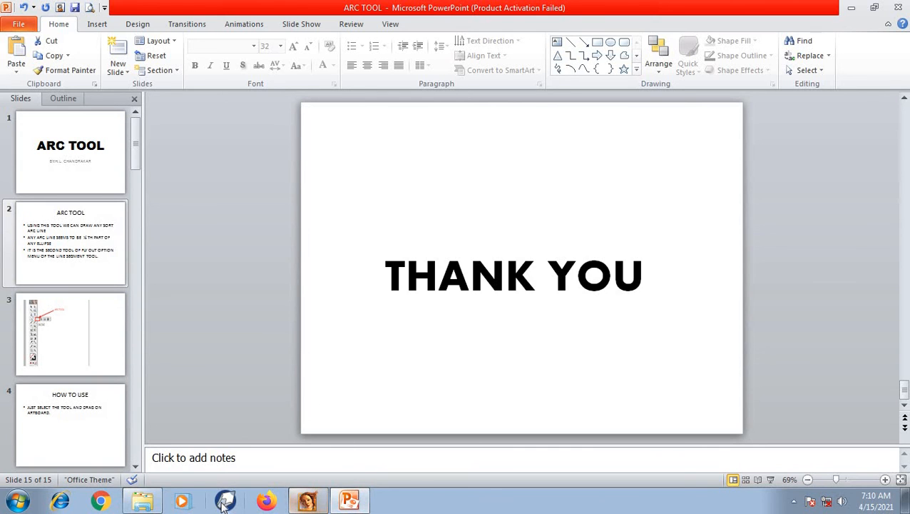
{"action": "left_click", "coordinate": [350, 502]}
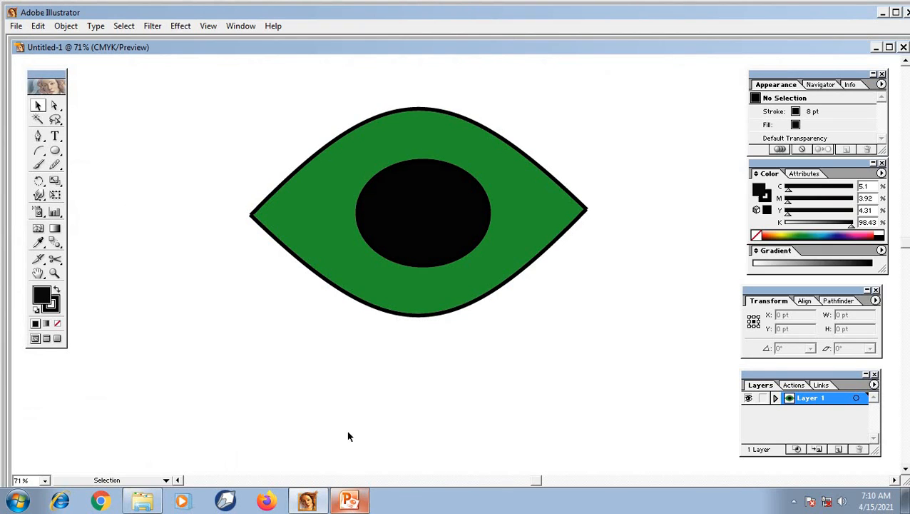